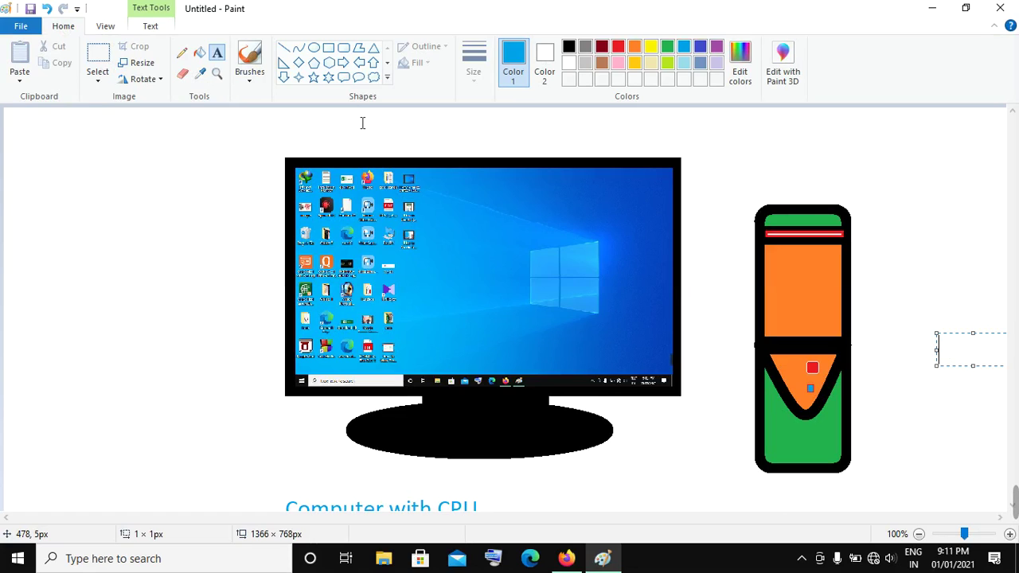
# - Clear the old computer drawing and its caption from the entire canvas
pyautogui.hotkey('ctrl', 'a')
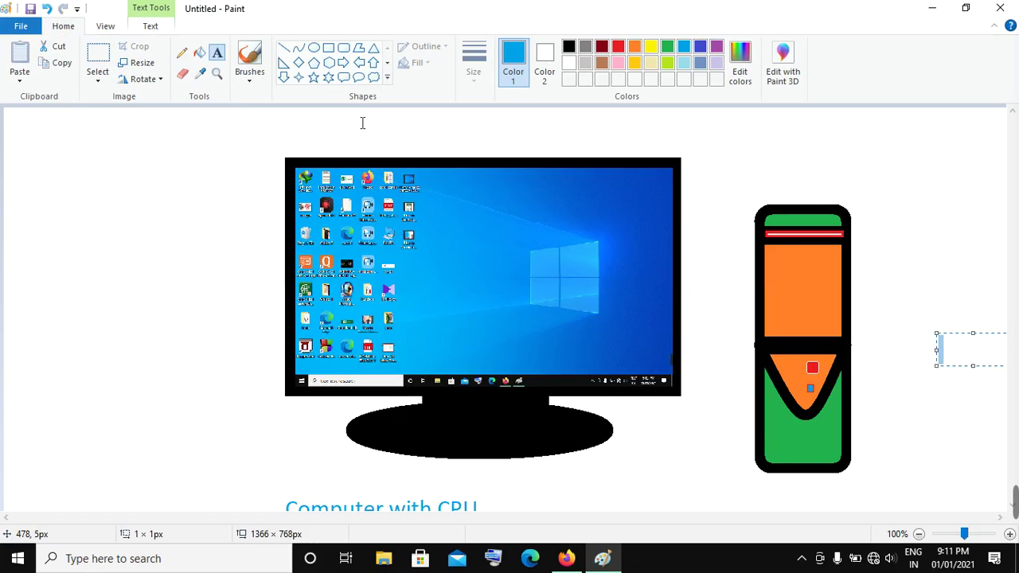
pyautogui.click(204, 167)
pyautogui.click(96, 84)
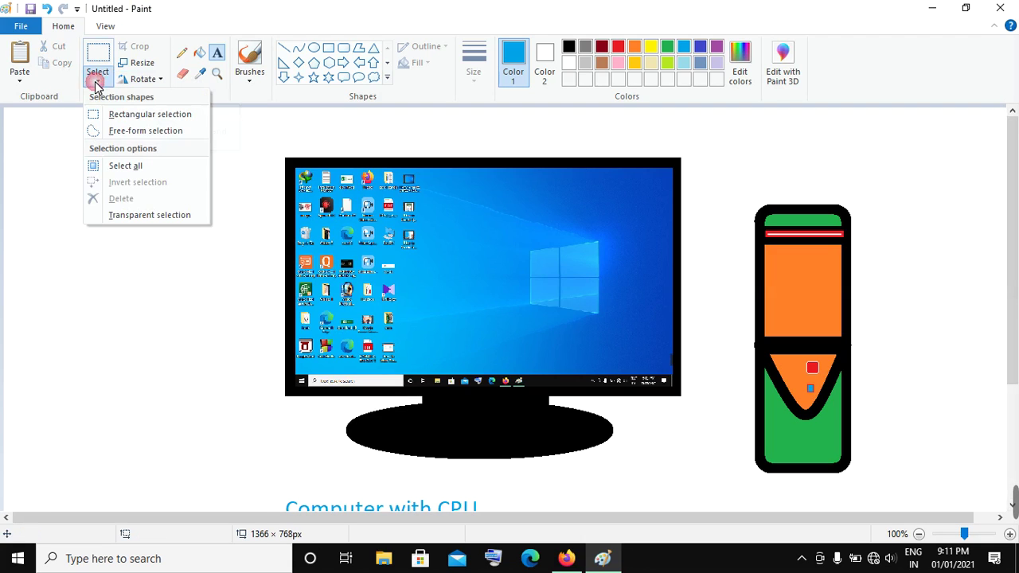
pyautogui.click(114, 167)
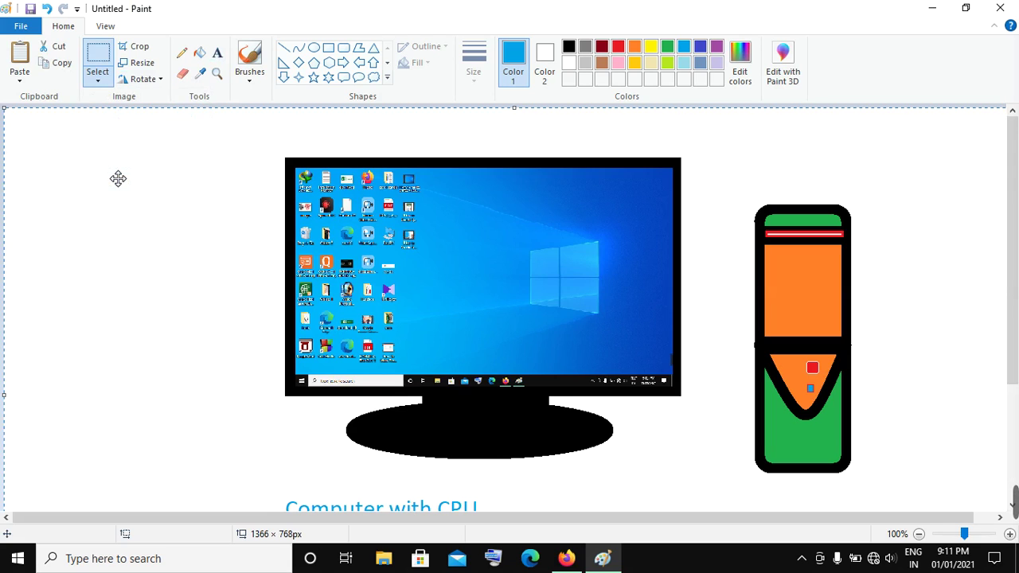
pyautogui.press('Delete')
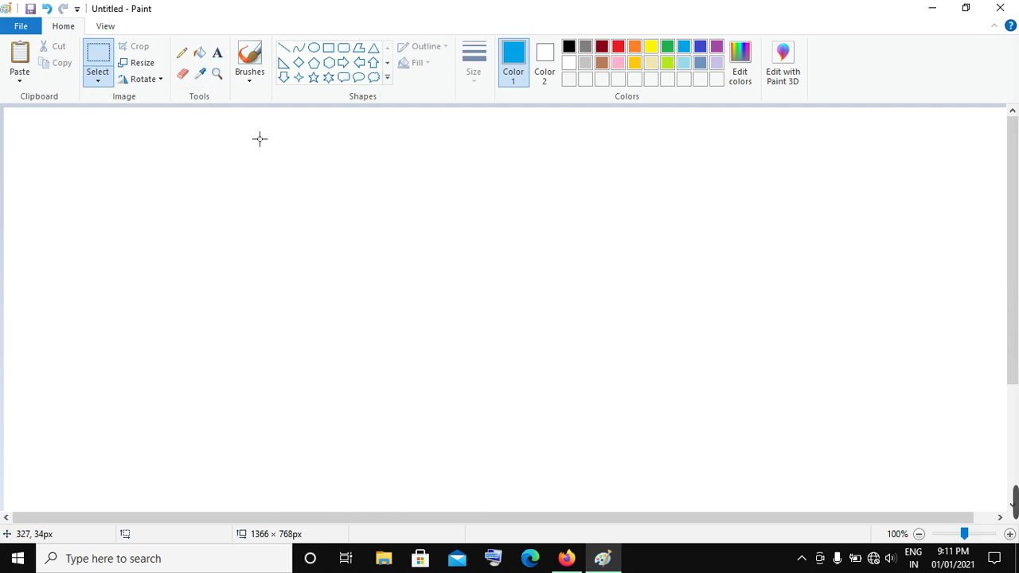
# - Draw a five-point star about 234 × 249 px in the canvas's upper-left area and fill it with light blue
pyautogui.click(313, 78)
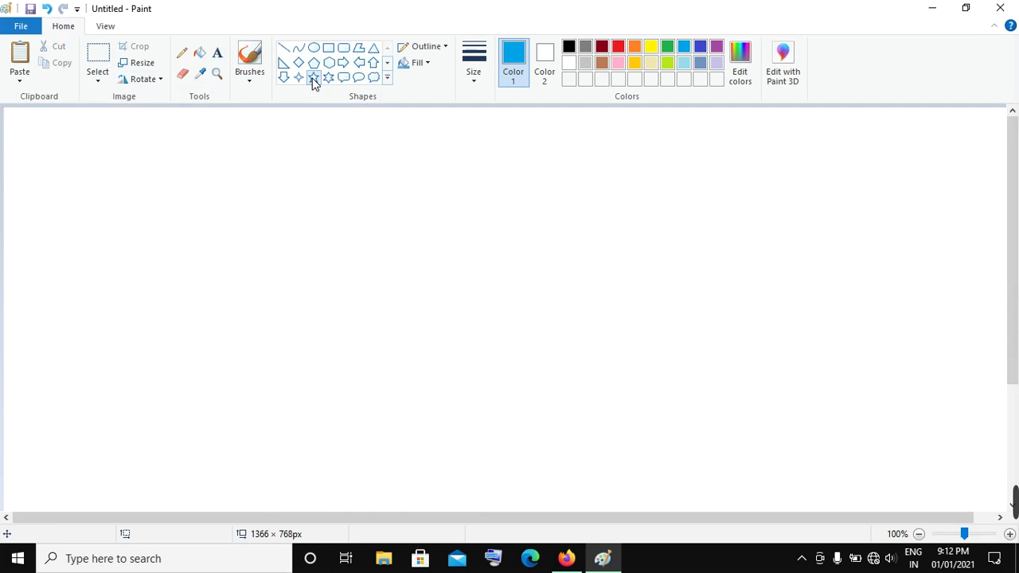
pyautogui.moveTo(103, 160); pyautogui.dragTo(284, 353)
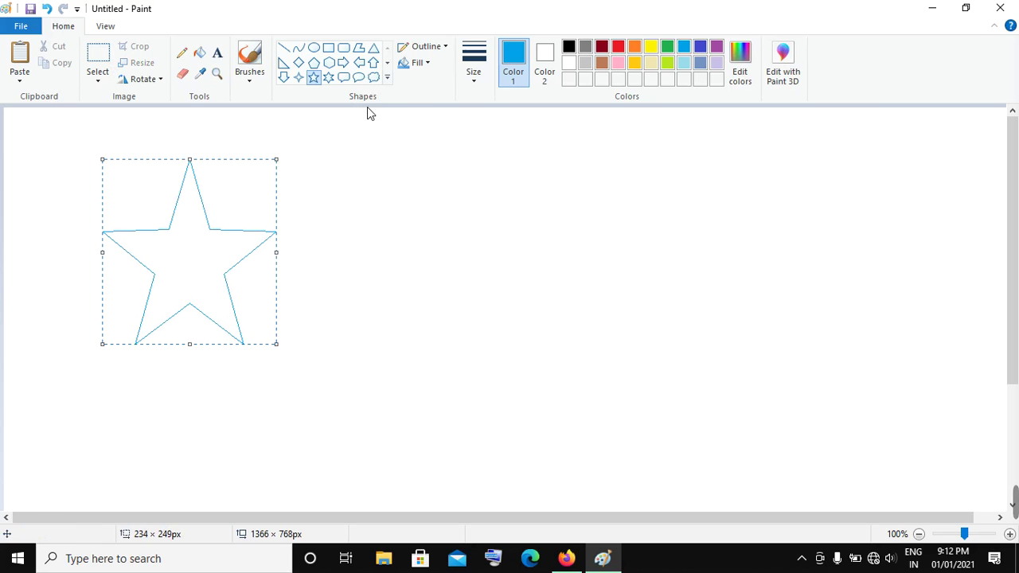
pyautogui.click(199, 56)
pyautogui.click(206, 241)
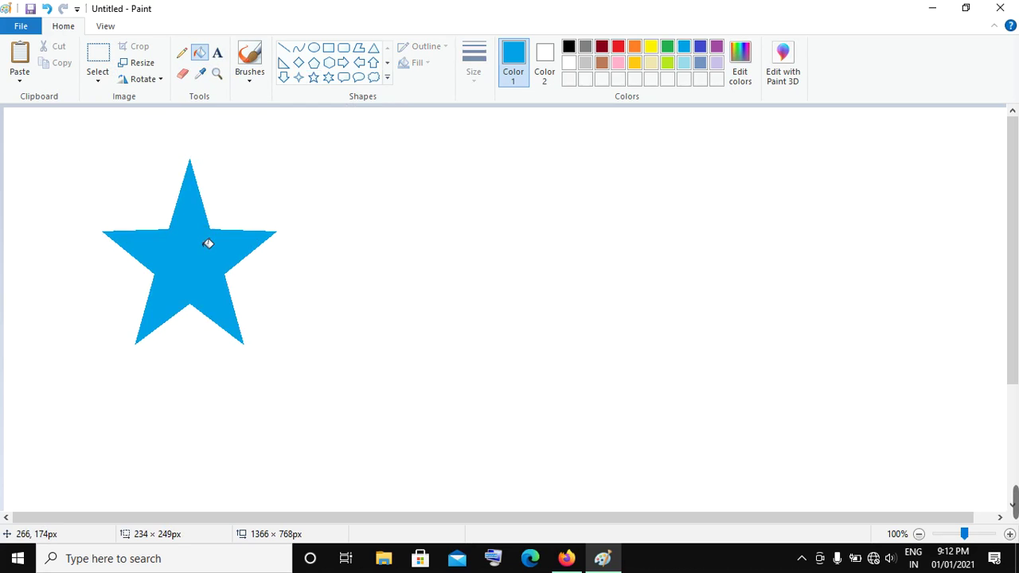
# - Draw a white curve about 212 × 88 px from the star's lower-left inner corner to its right tip, bowed upward
pyautogui.click(568, 63)
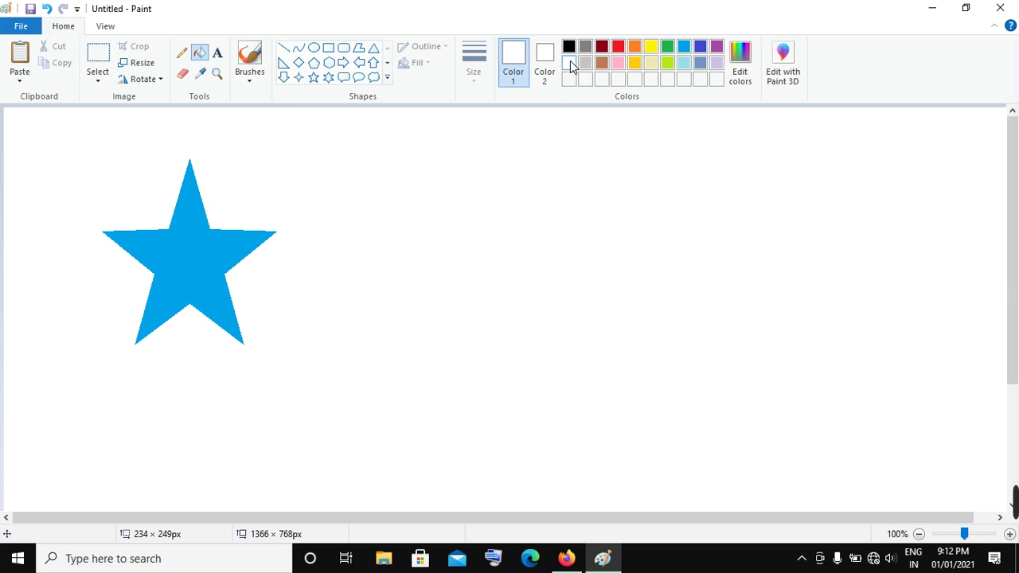
pyautogui.click(300, 53)
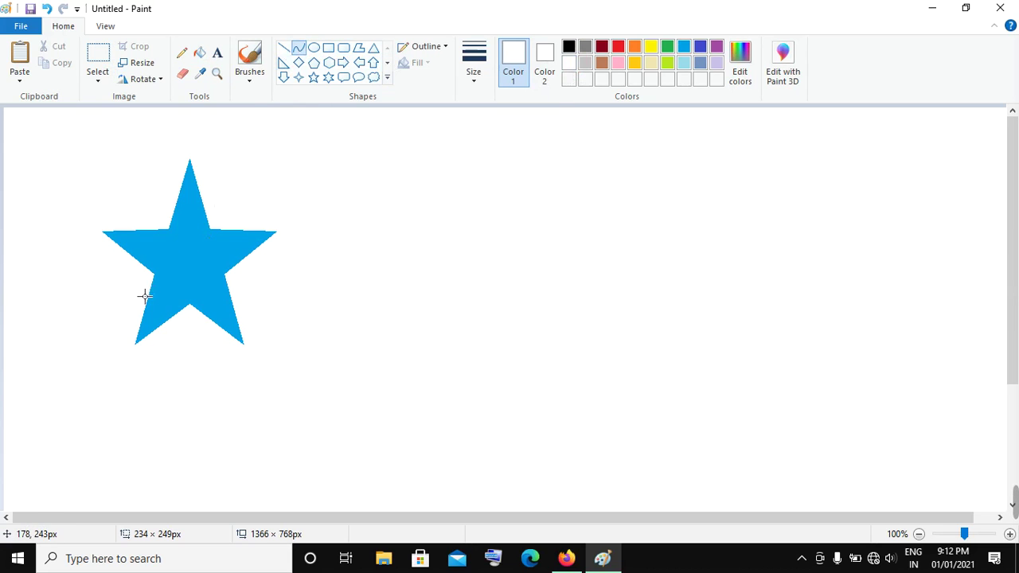
pyautogui.moveTo(144, 296); pyautogui.dragTo(301, 230)
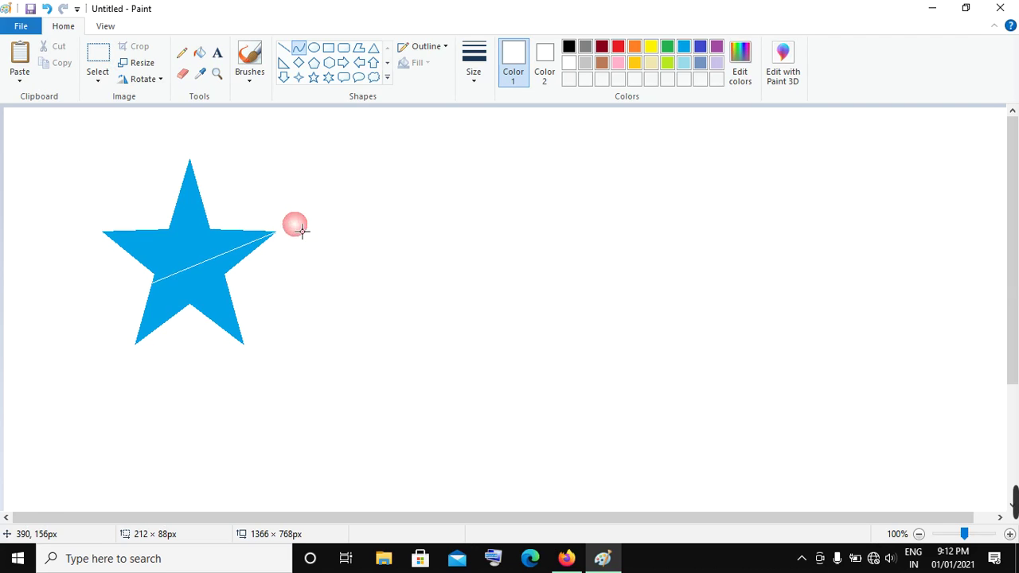
pyautogui.moveTo(187, 271); pyautogui.dragTo(192, 255)
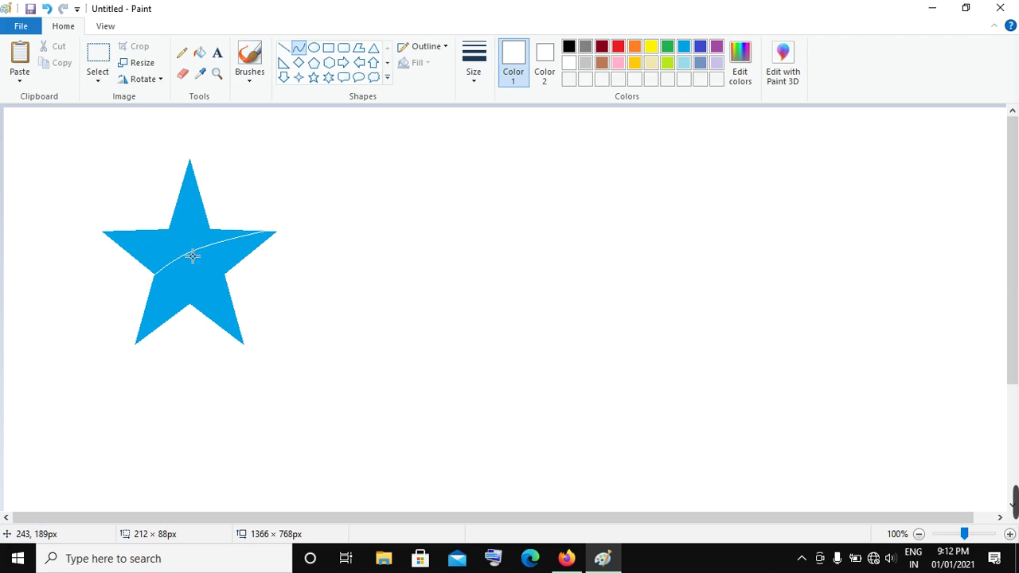
# - Draw a second white curve about 165 × 118 px from the right tip to the lower-left arm and fill the band between the curves white
pyautogui.click(297, 49)
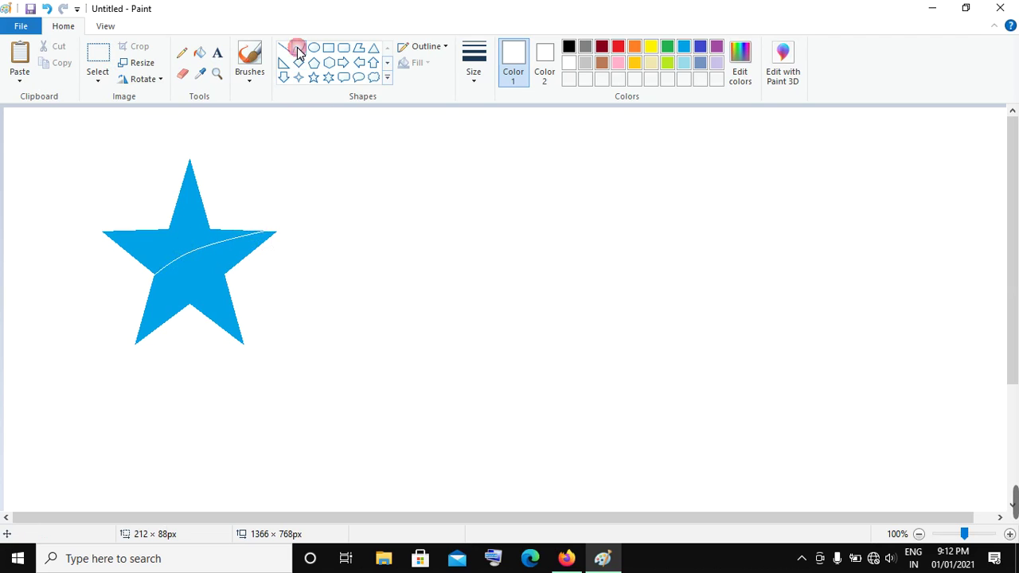
pyautogui.click(298, 49)
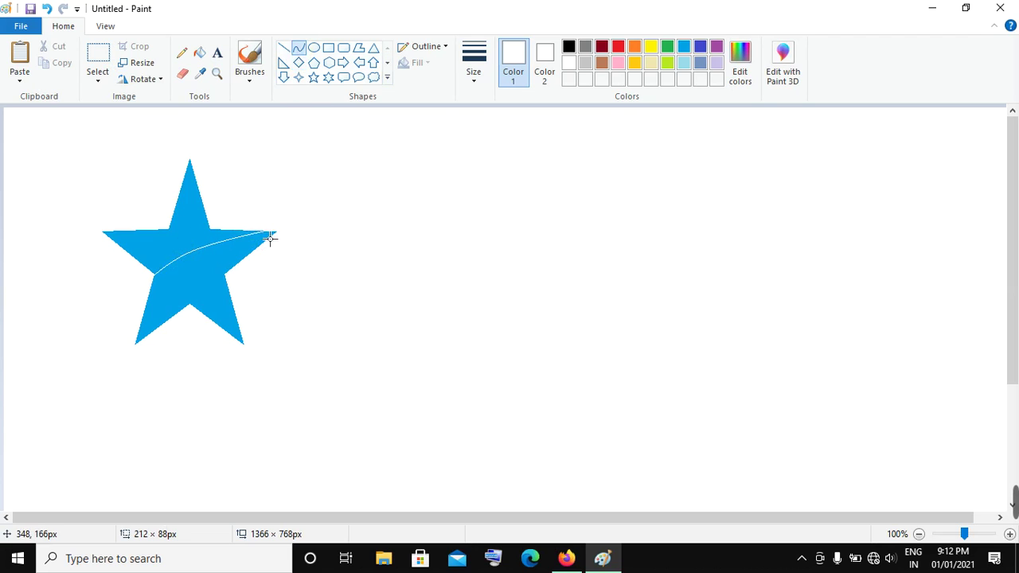
pyautogui.moveTo(268, 237); pyautogui.dragTo(145, 327)
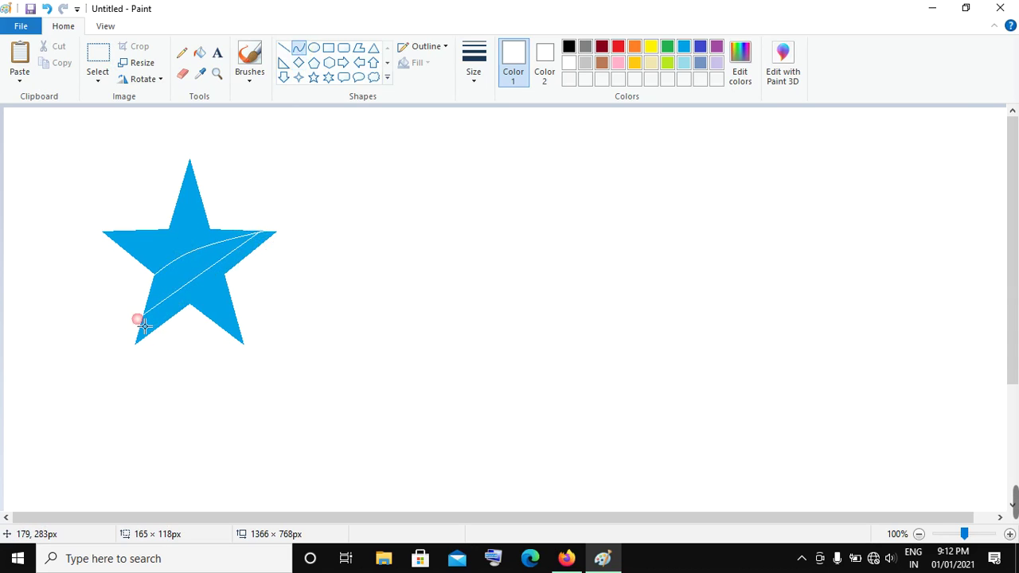
pyautogui.click(178, 286)
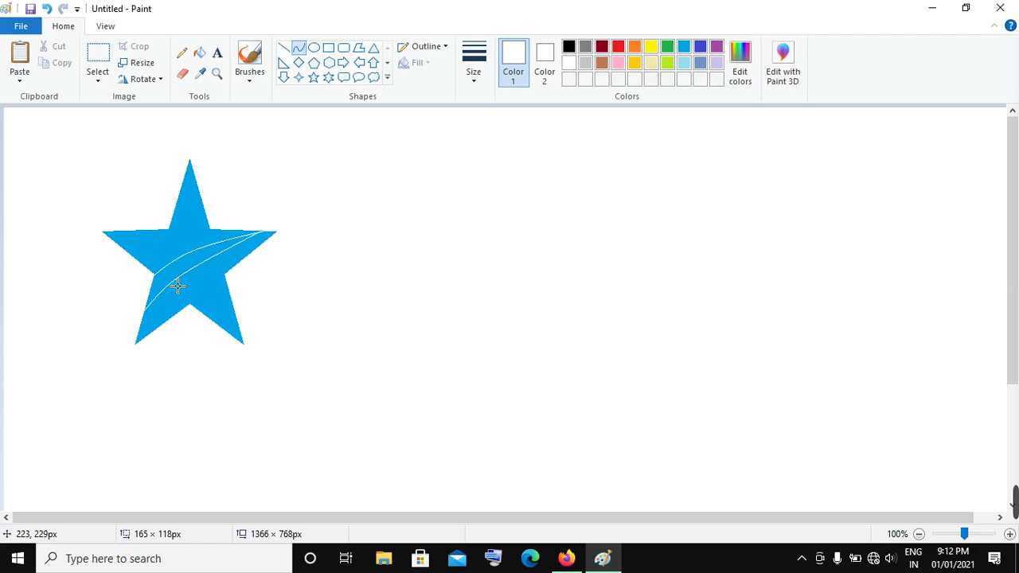
pyautogui.moveTo(177, 286); pyautogui.dragTo(170, 284)
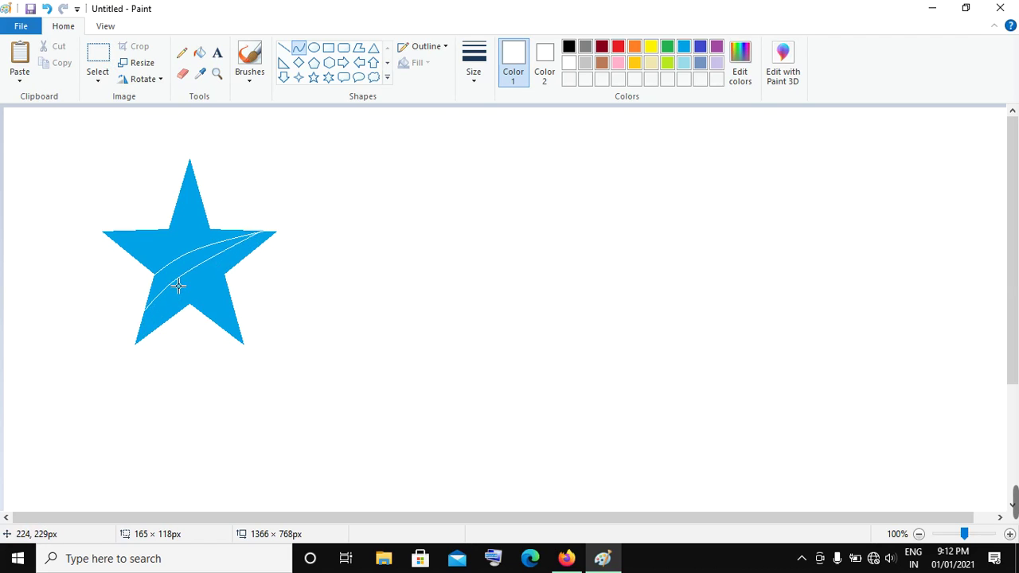
pyautogui.click(201, 55)
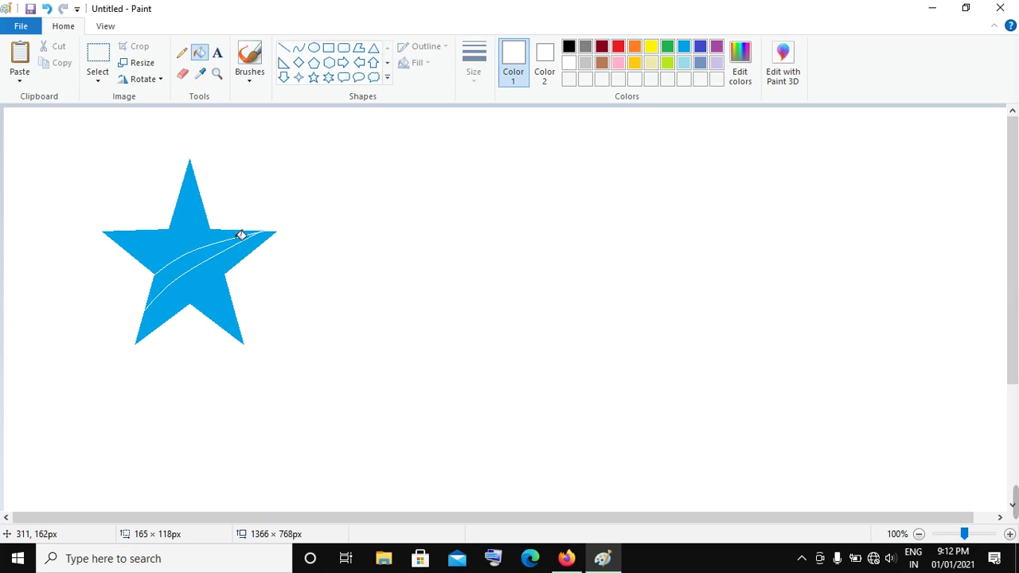
pyautogui.click(207, 260)
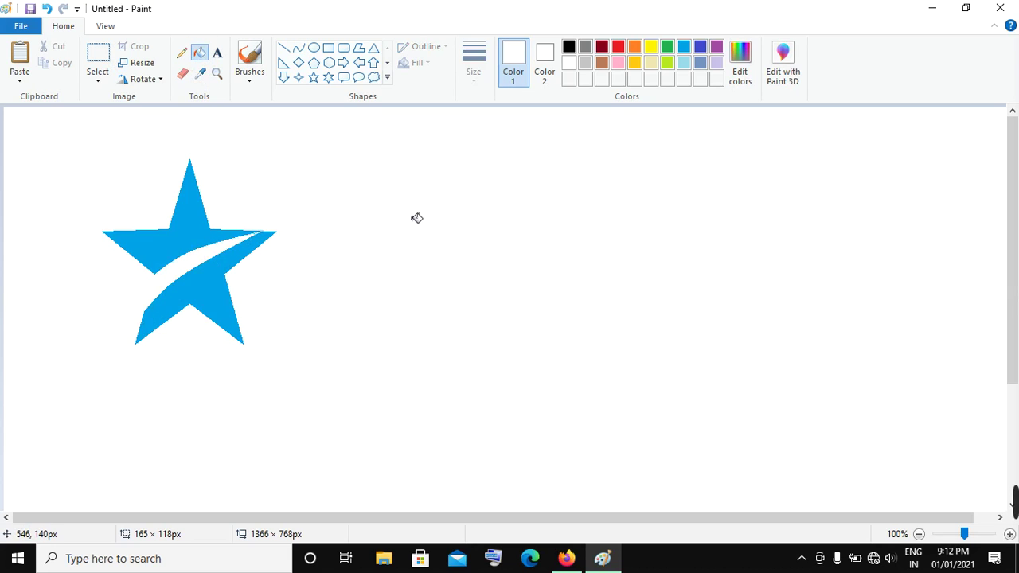
# - Draw a light-blue rounded rectangle around the star, leaving empty space below the star for a caption
pyautogui.click(345, 50)
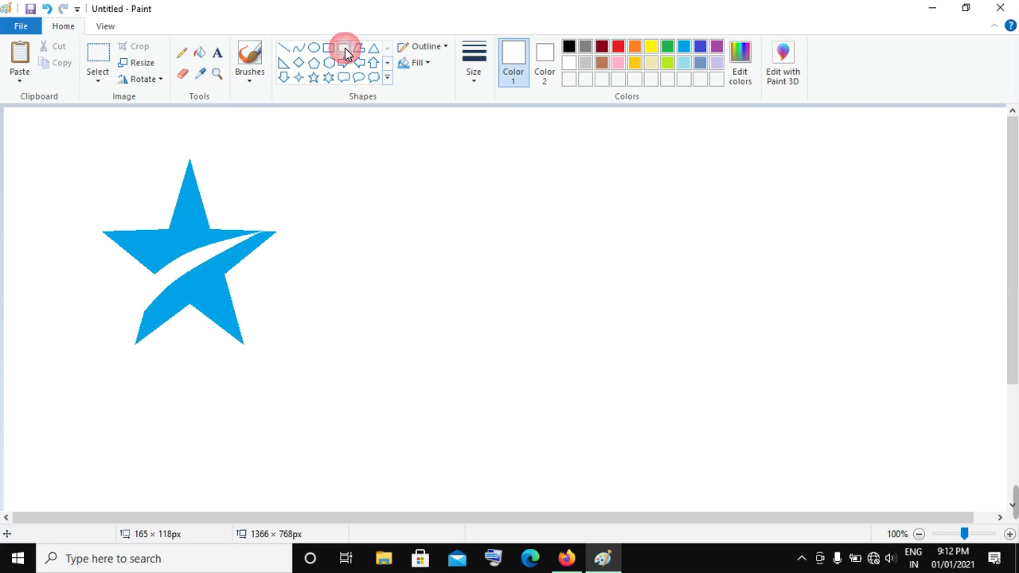
pyautogui.click(685, 47)
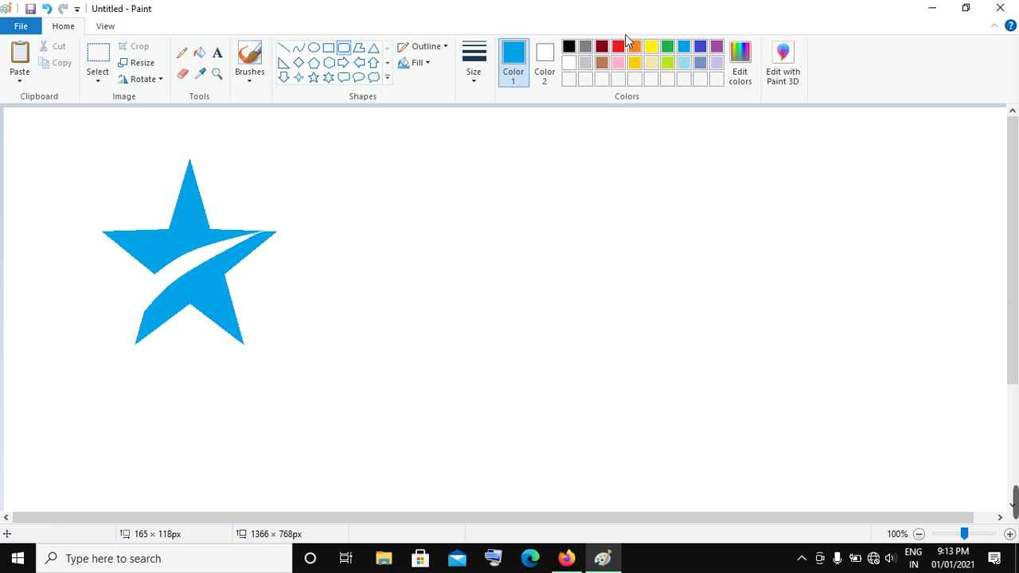
pyautogui.click(683, 46)
pyautogui.click(63, 136)
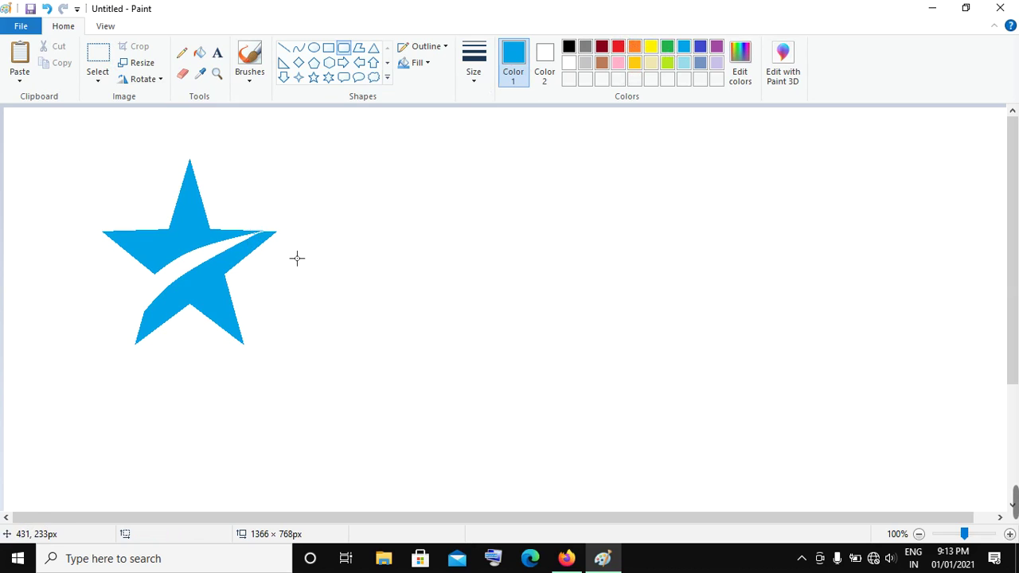
pyautogui.moveTo(109, 148); pyautogui.dragTo(262, 397)
pyautogui.click(400, 358)
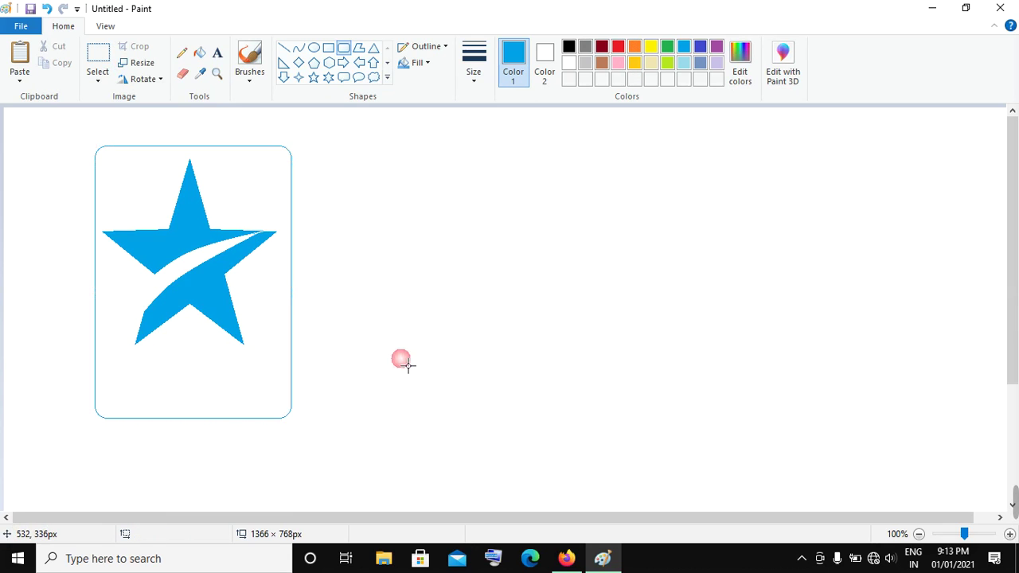
# - Draw a light-blue rectangle about 265 × 65 px across the frame below the star and fill the strip beneath it light blue
pyautogui.click(328, 47)
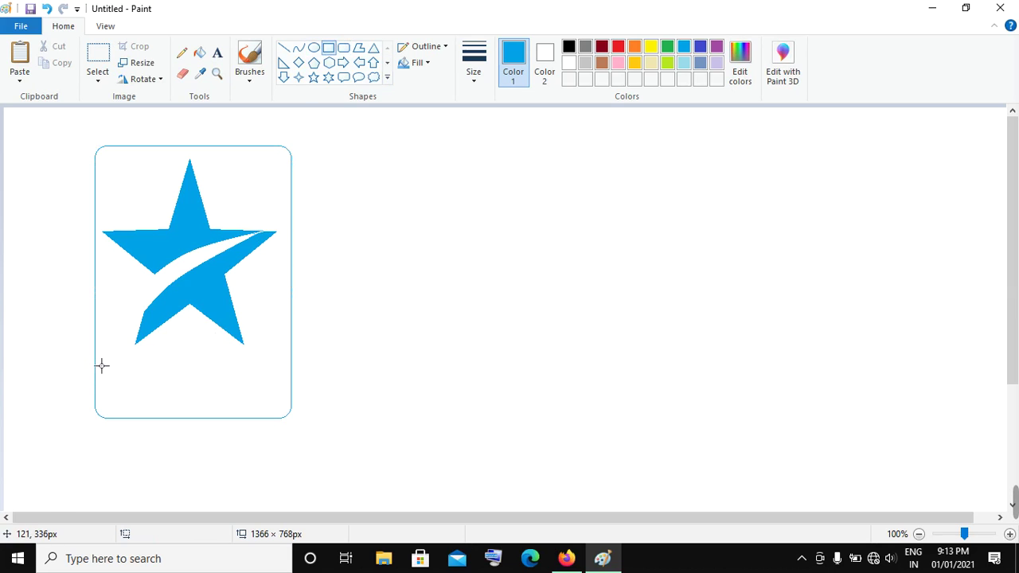
pyautogui.moveTo(101, 365)
pyautogui.mouseDown()
pyautogui.moveTo(209, 409)
pyautogui.moveTo(297, 411)
pyautogui.mouseUp()
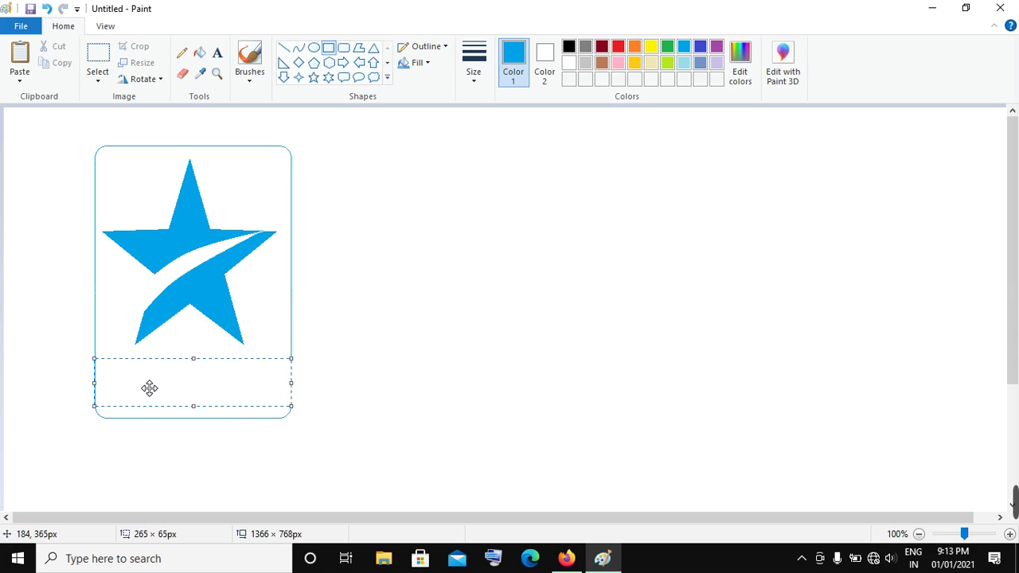
pyautogui.moveTo(186, 399)
pyautogui.mouseDown()
pyautogui.moveTo(188, 410)
pyautogui.moveTo(186, 396)
pyautogui.mouseUp()
pyautogui.click(453, 364)
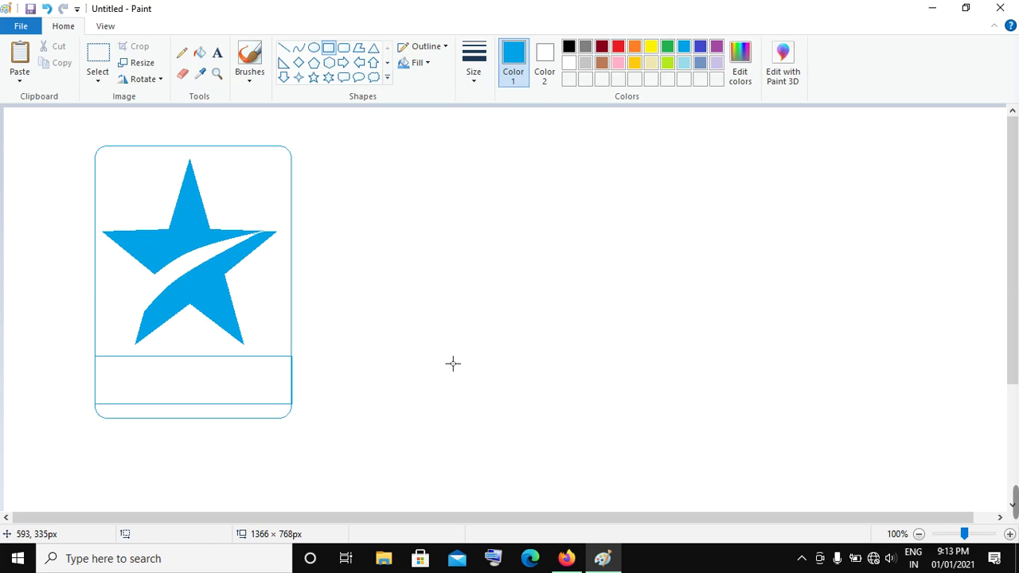
pyautogui.click(199, 52)
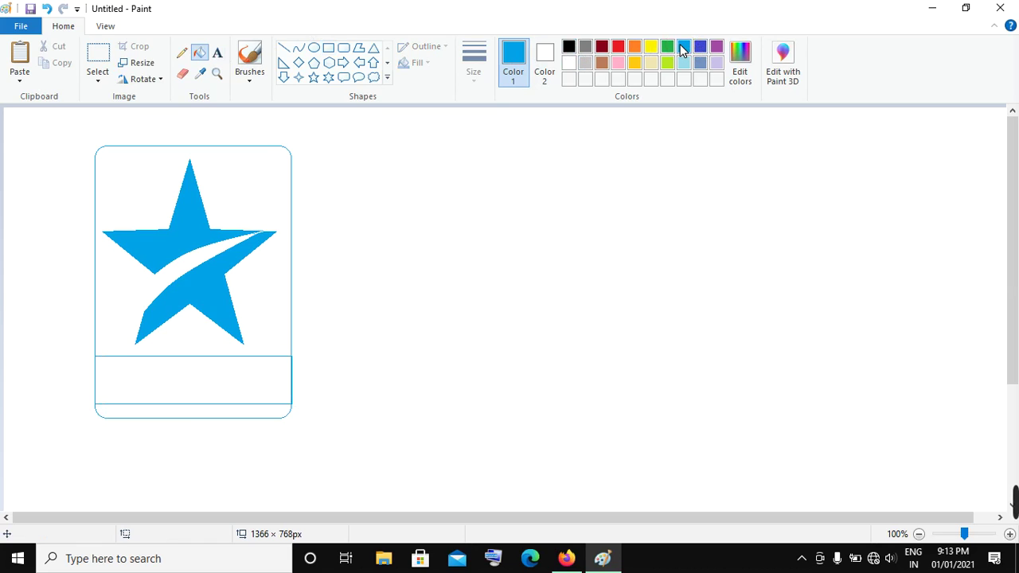
pyautogui.click(199, 412)
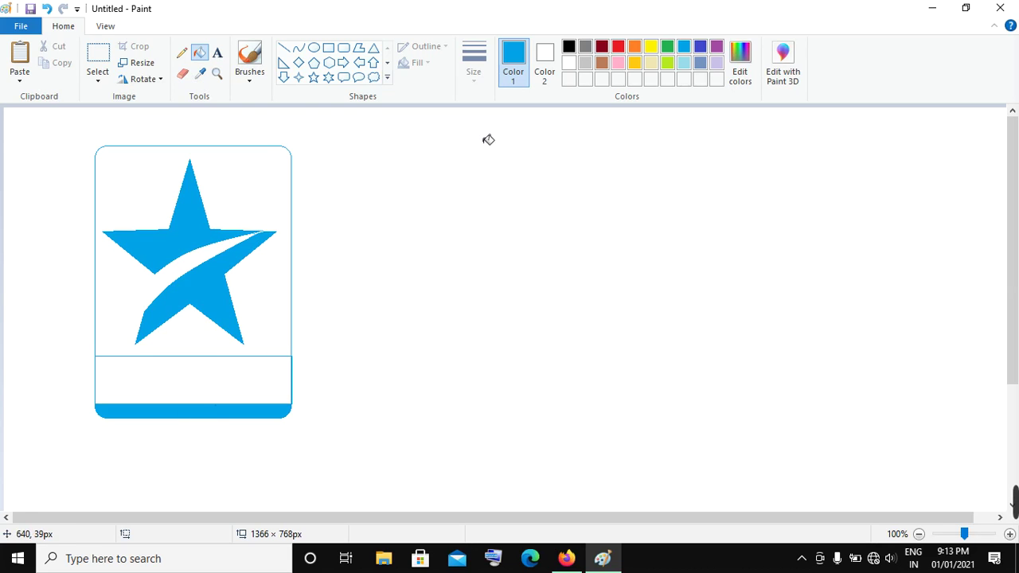
# - Add the indigo text "Star News" in the caption rectangle below the star, narrowing its text box and centring it there
pyautogui.click(701, 47)
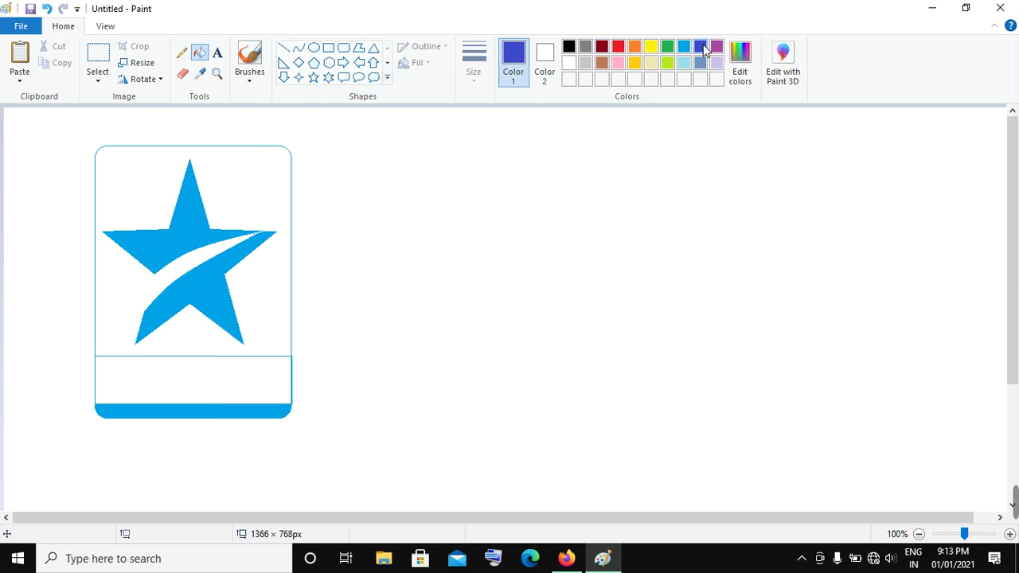
pyautogui.click(218, 56)
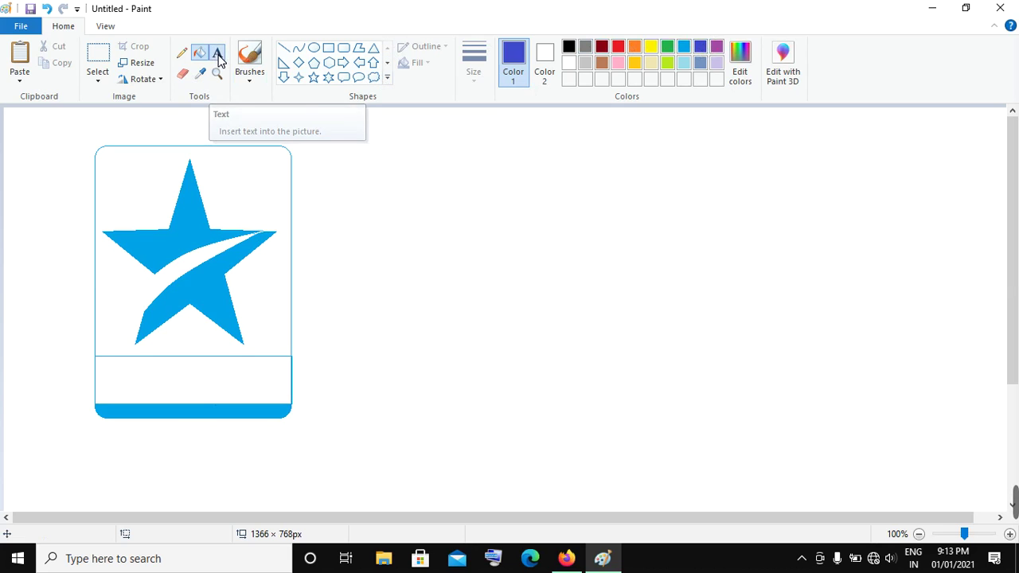
pyautogui.click(118, 368)
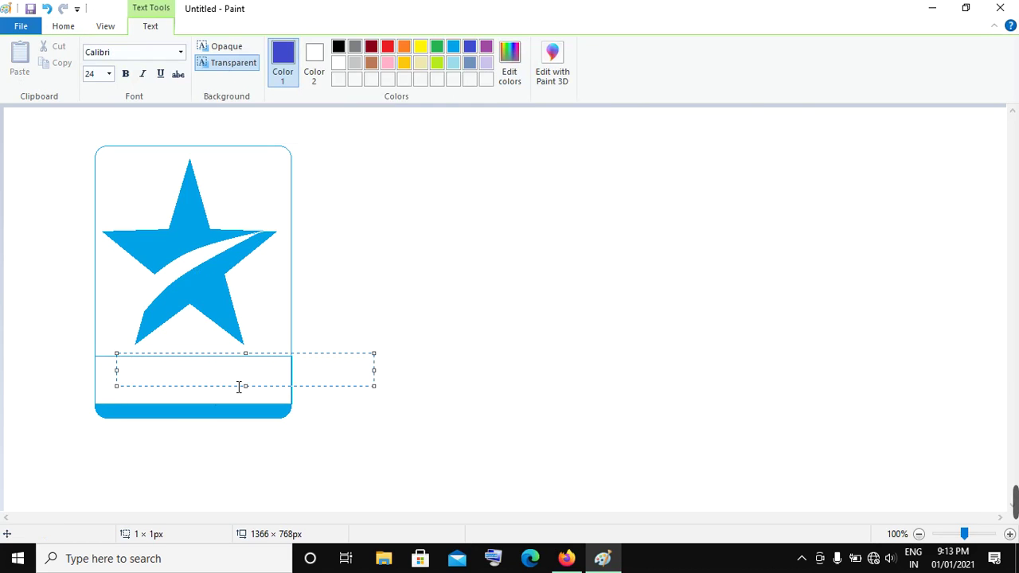
pyautogui.write('Star')
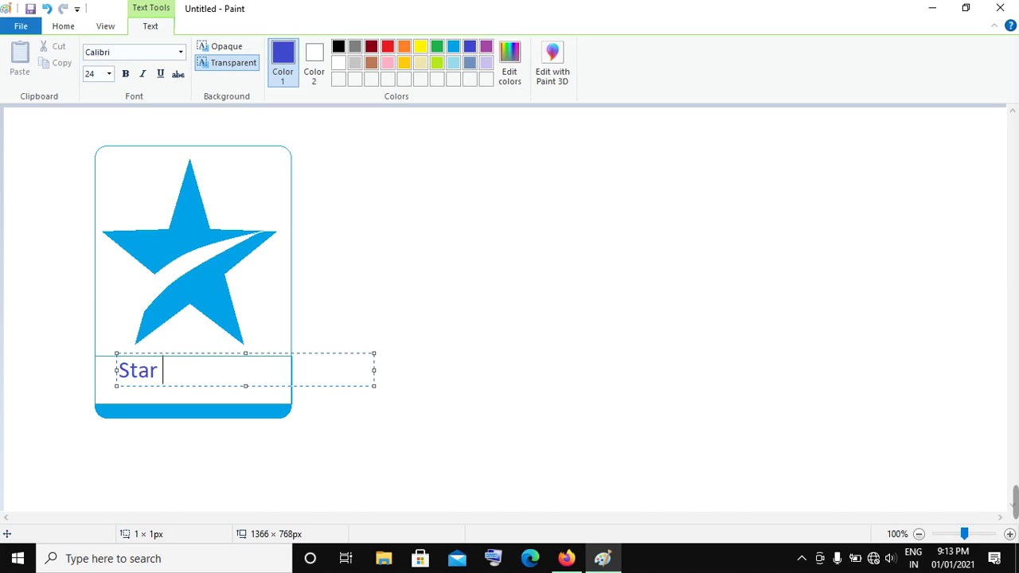
pyautogui.write(' Ne')
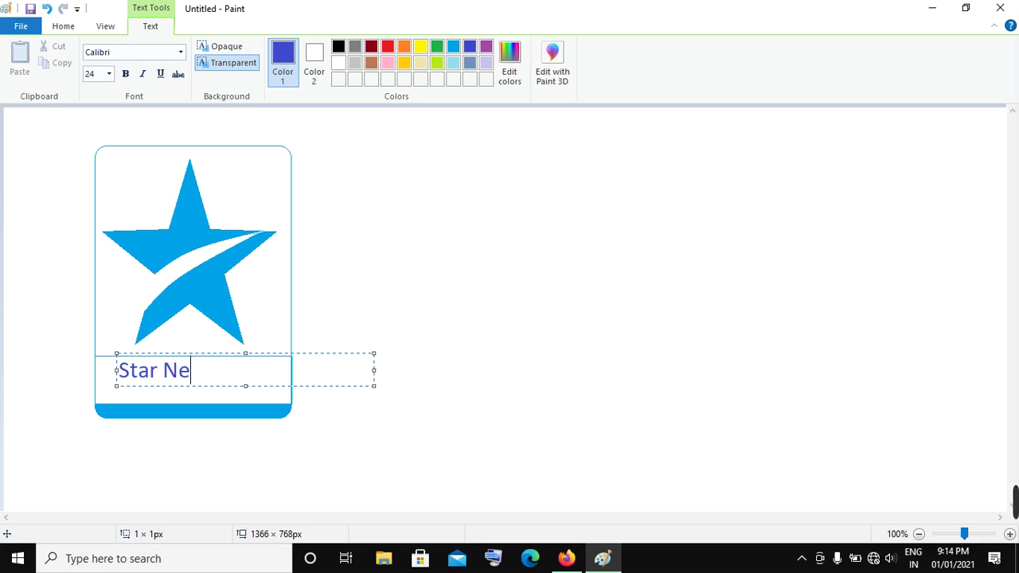
pyautogui.write('ws')
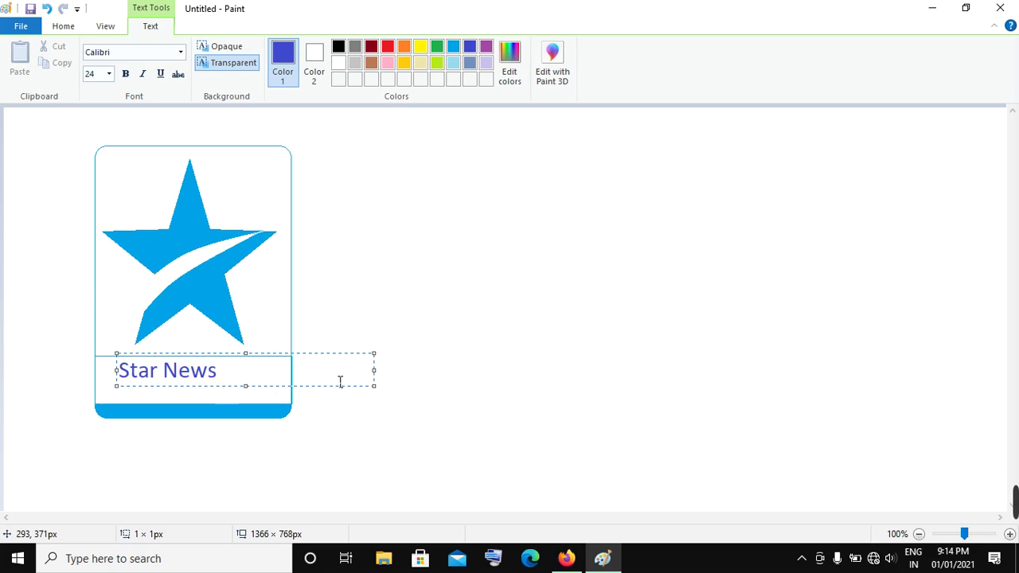
pyautogui.moveTo(374, 371); pyautogui.dragTo(244, 382)
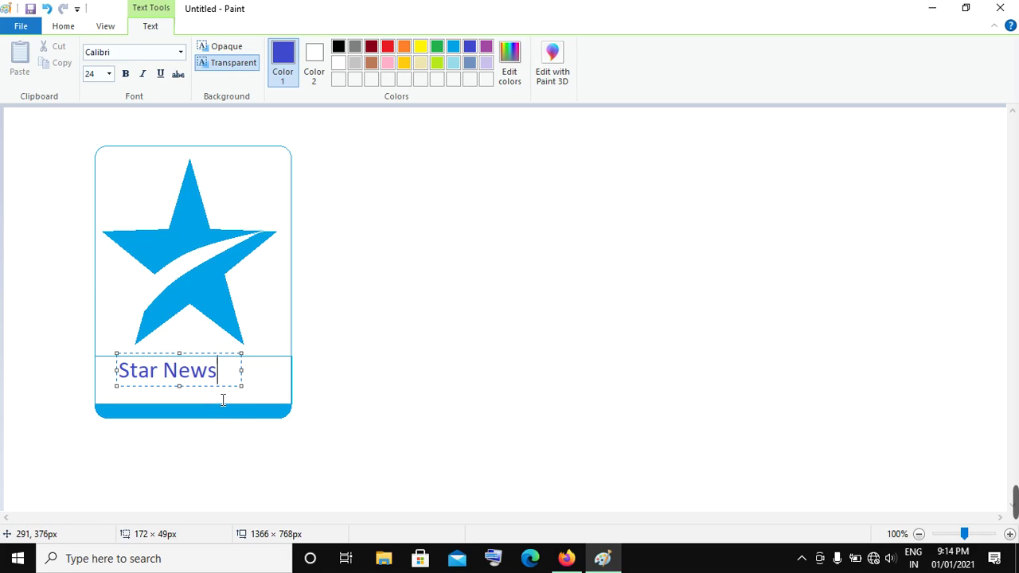
pyautogui.moveTo(228, 393); pyautogui.dragTo(246, 401)
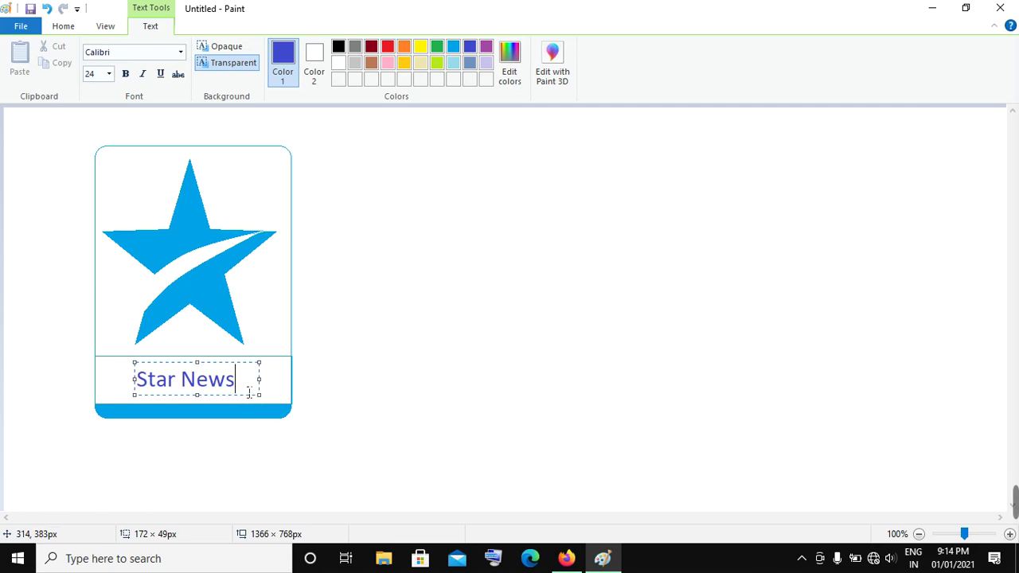
# - Make the whole "Star News" caption bold and place it in the picture
pyautogui.hotkey('ctrl', 'a')
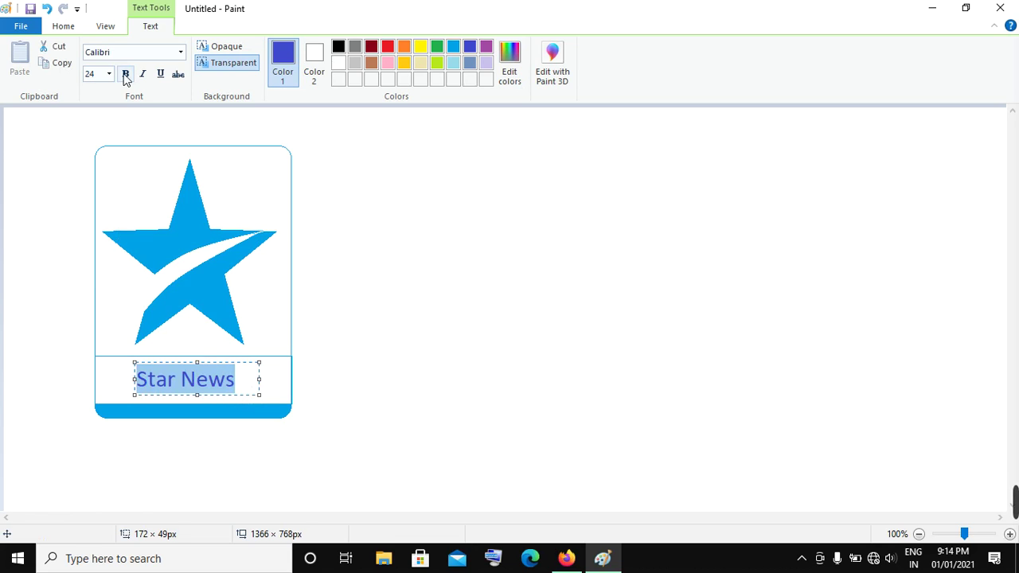
pyautogui.click(125, 74)
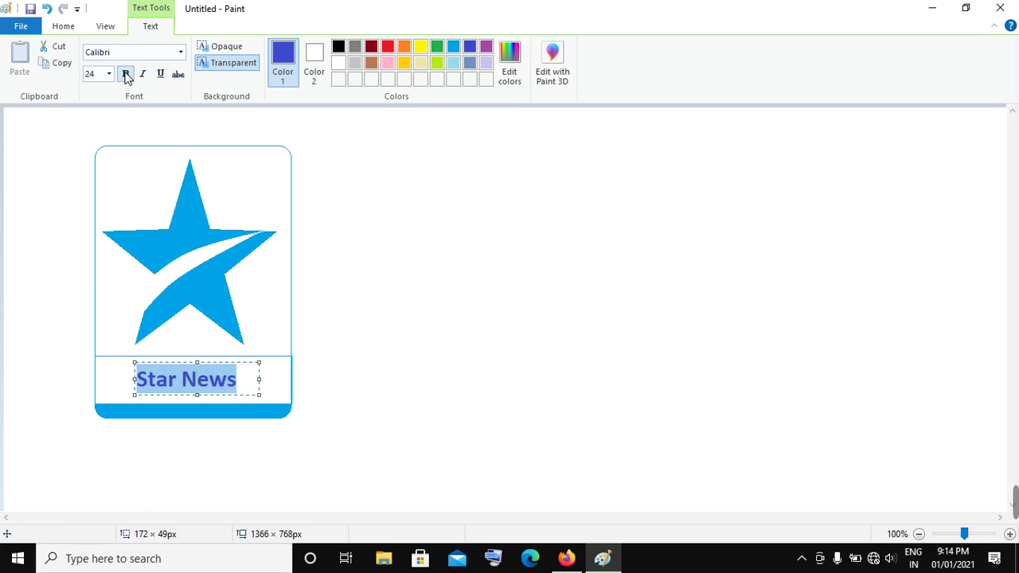
pyautogui.click(535, 407)
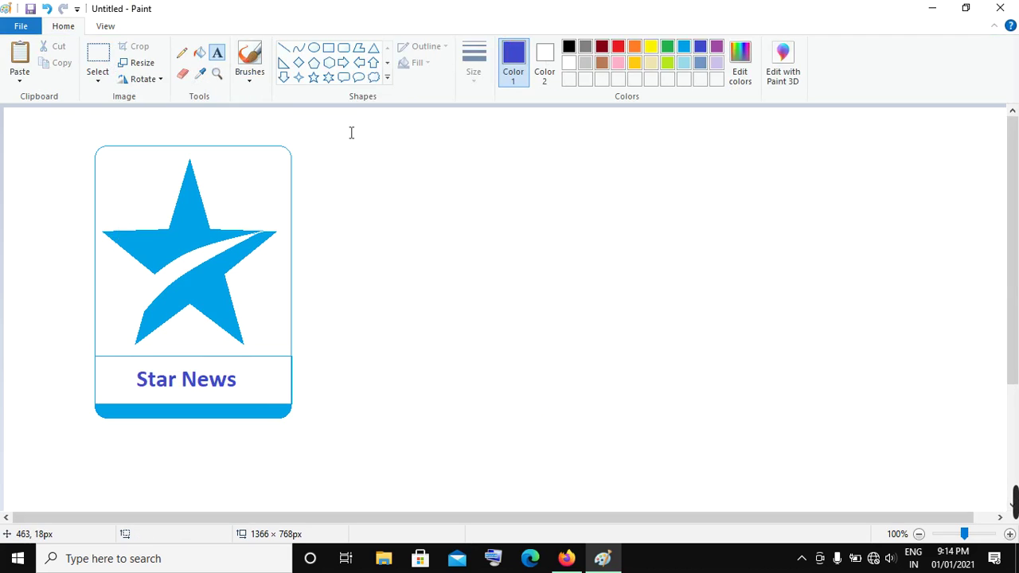
# - Draw a five-point star about 279 × 286 px beside the blue logo, outlined and filled in red
pyautogui.click(313, 79)
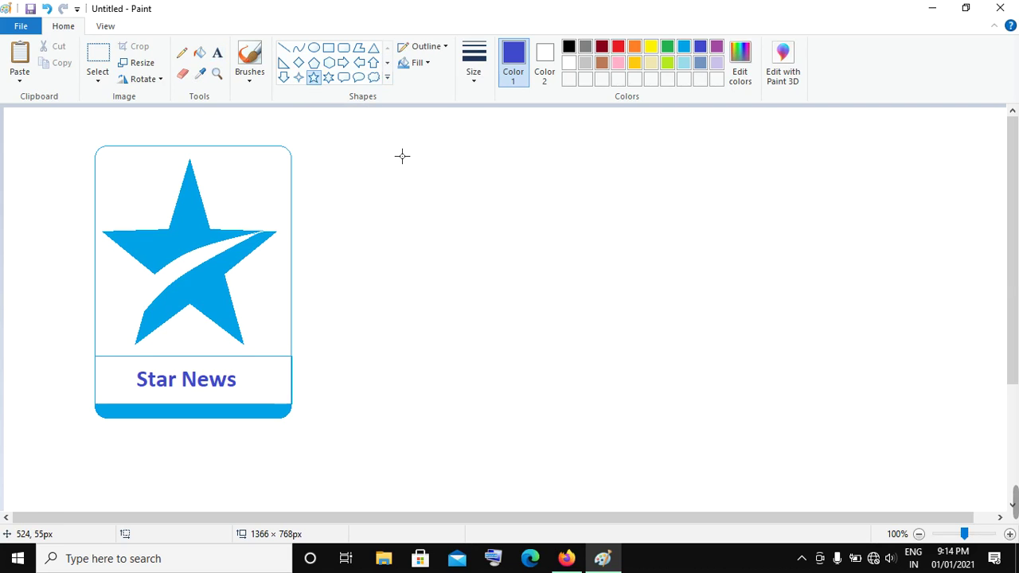
pyautogui.moveTo(402, 156); pyautogui.dragTo(603, 362)
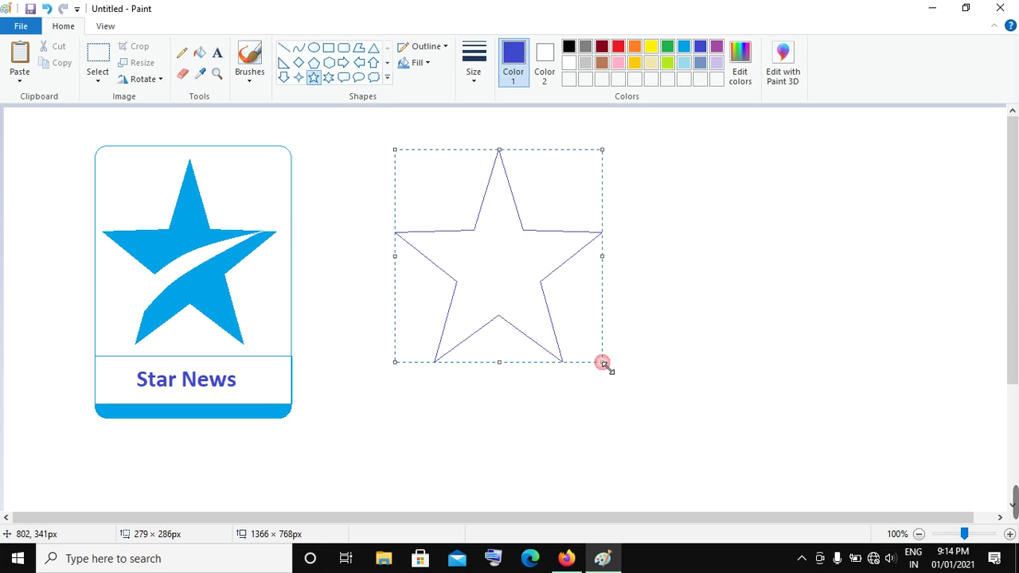
pyautogui.moveTo(506, 298); pyautogui.dragTo(463, 297)
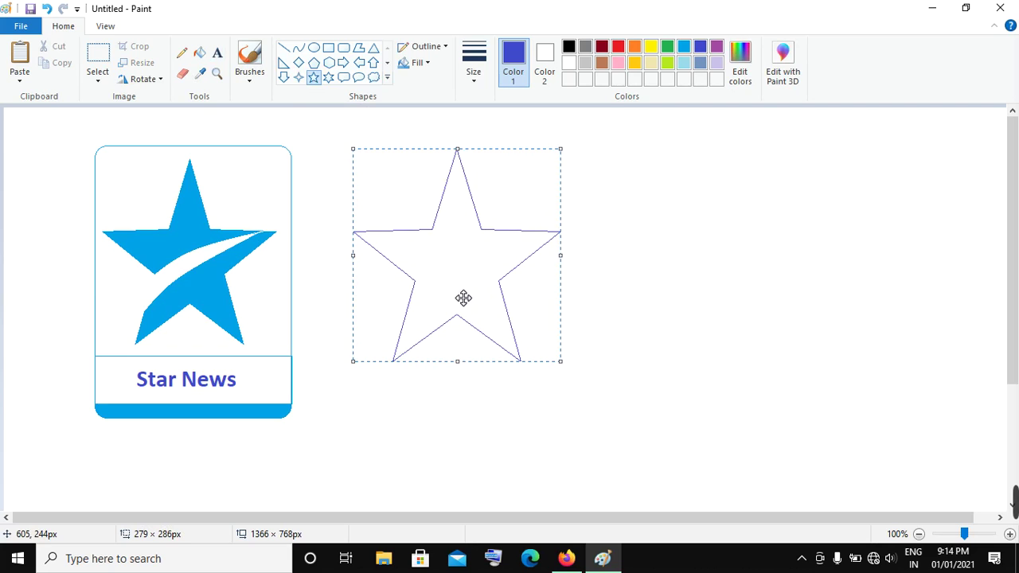
pyautogui.click(619, 48)
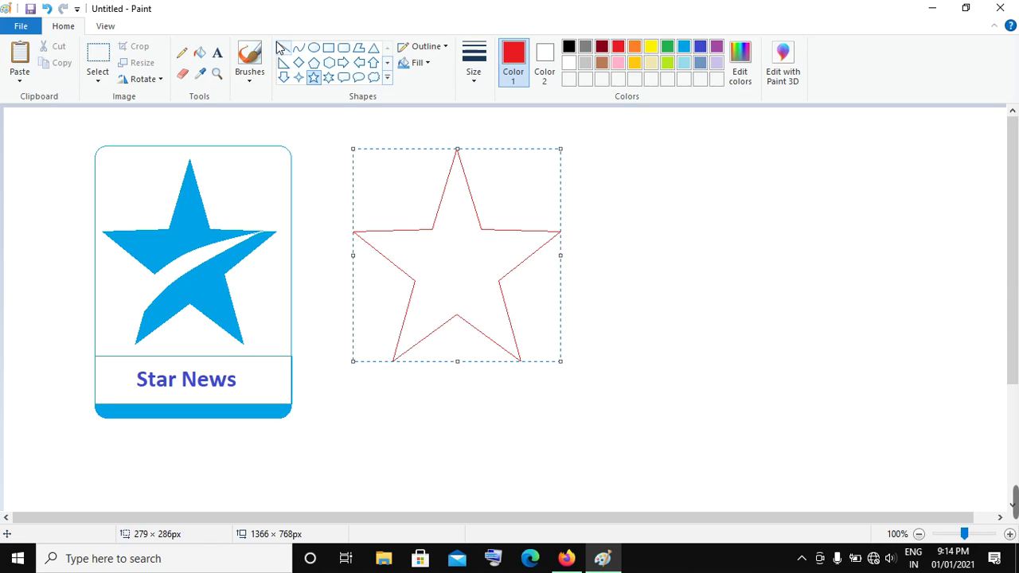
pyautogui.click(200, 53)
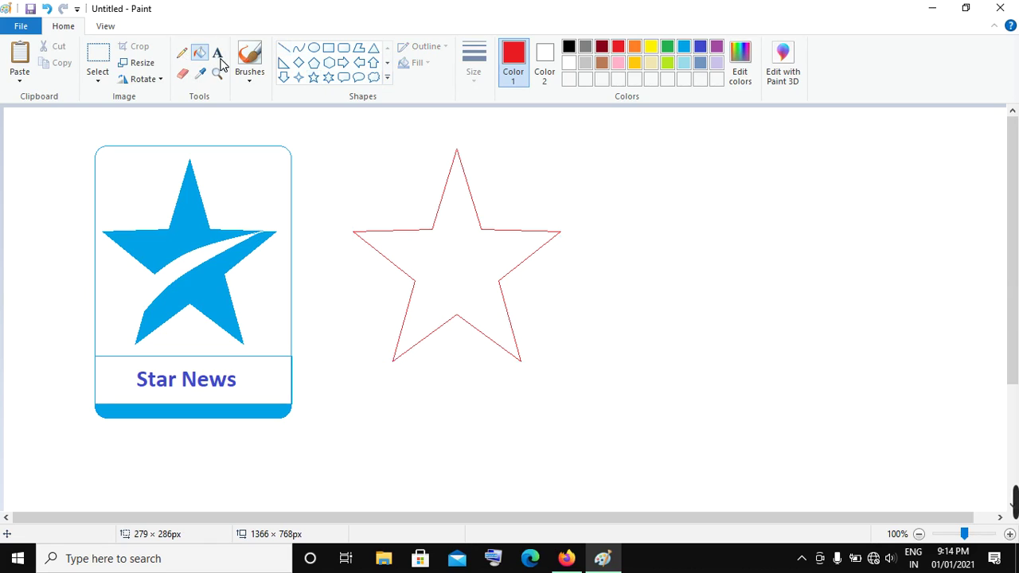
pyautogui.click(460, 268)
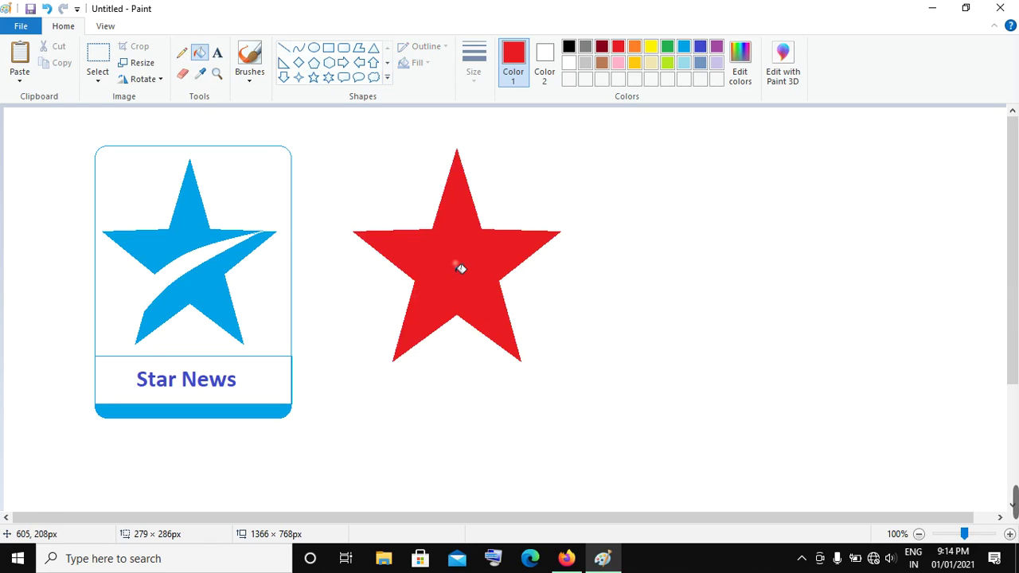
# - Draw a white curve about 254 × 105 px from the red star's lower-left notch to its right tip, bowed slightly upward
pyautogui.click(568, 64)
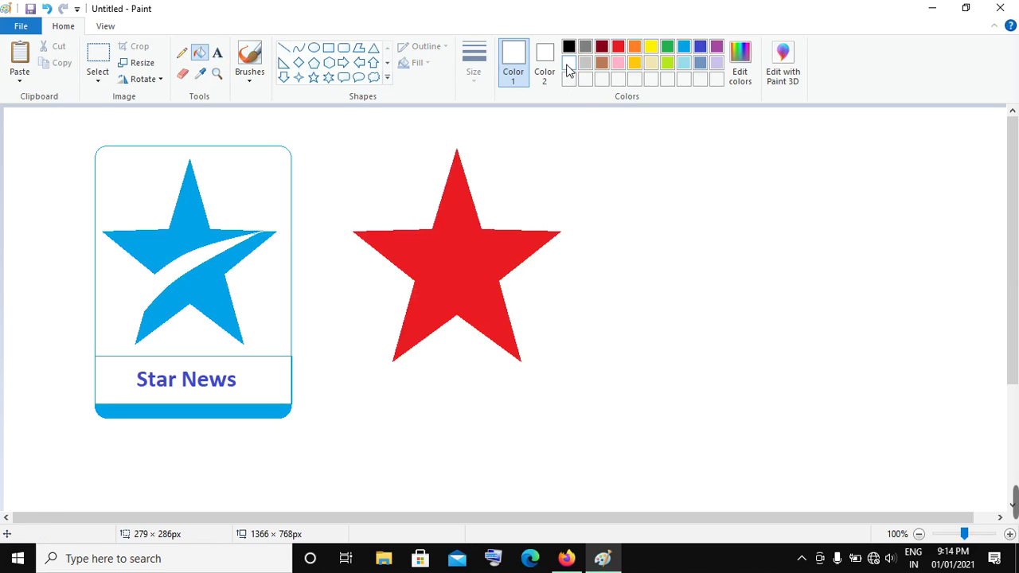
pyautogui.click(299, 50)
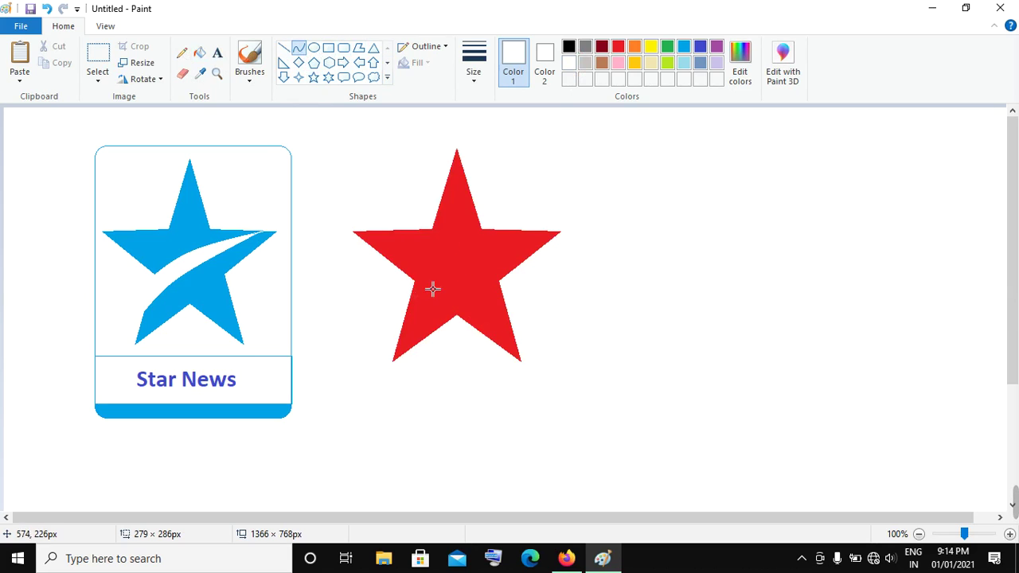
pyautogui.moveTo(409, 302); pyautogui.dragTo(593, 230)
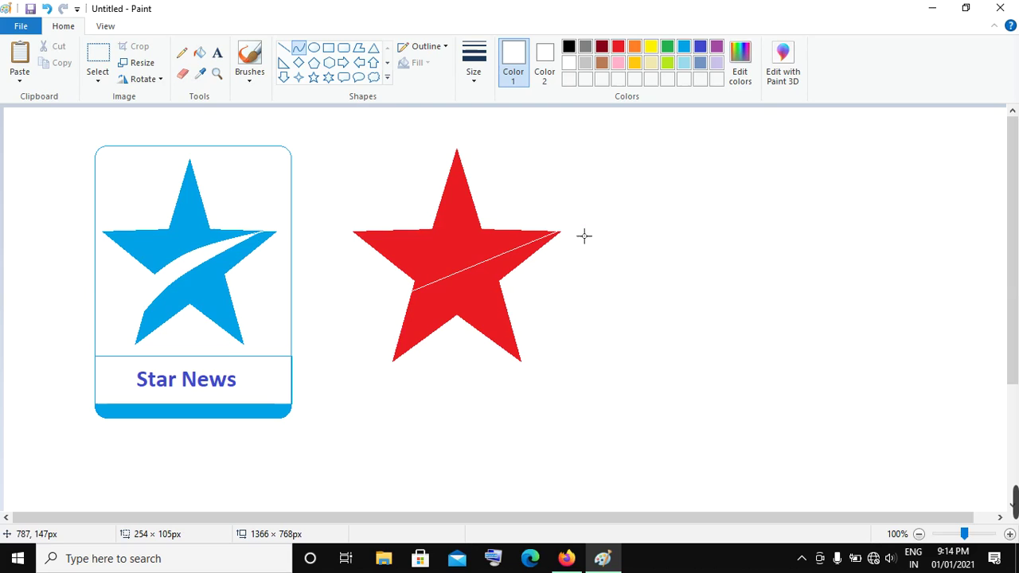
pyautogui.moveTo(451, 275)
pyautogui.mouseDown()
pyautogui.moveTo(450, 260)
pyautogui.moveTo(453, 268)
pyautogui.mouseUp()
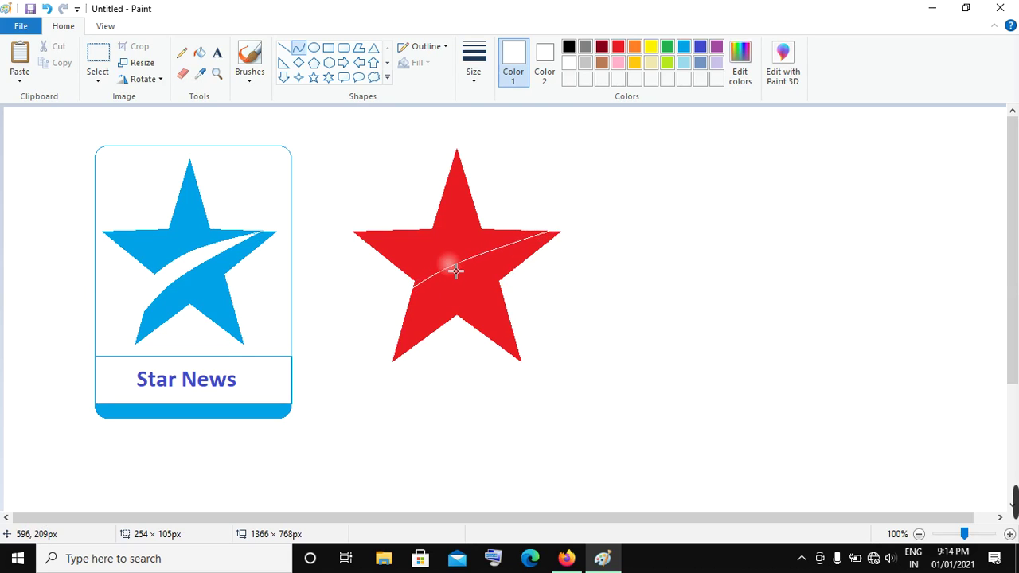
# - Draw a second white curve about 209 × 143 px from the red star's right tip to its lower-left arm and fill the band between them white
pyautogui.click(284, 50)
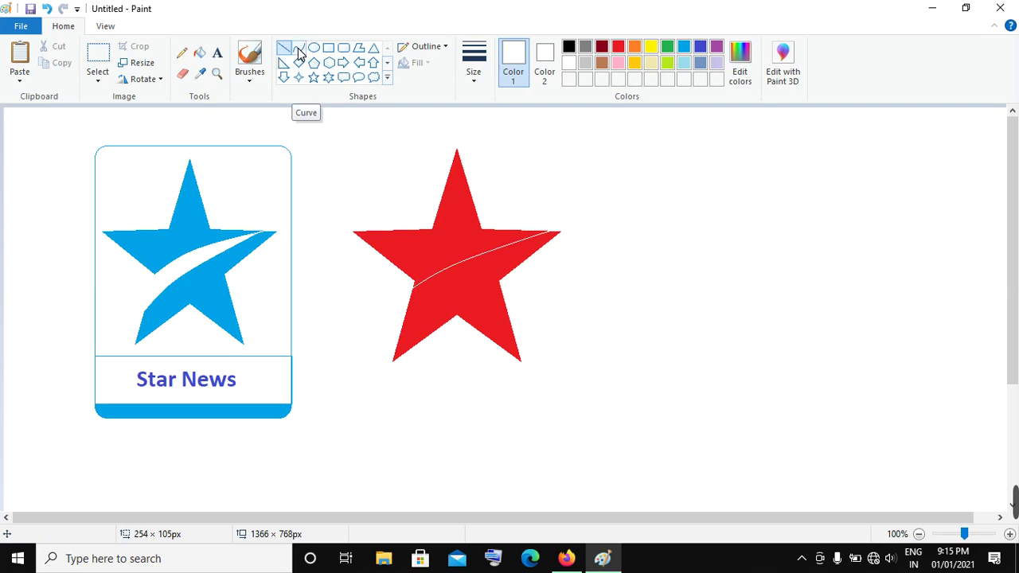
pyautogui.click(299, 51)
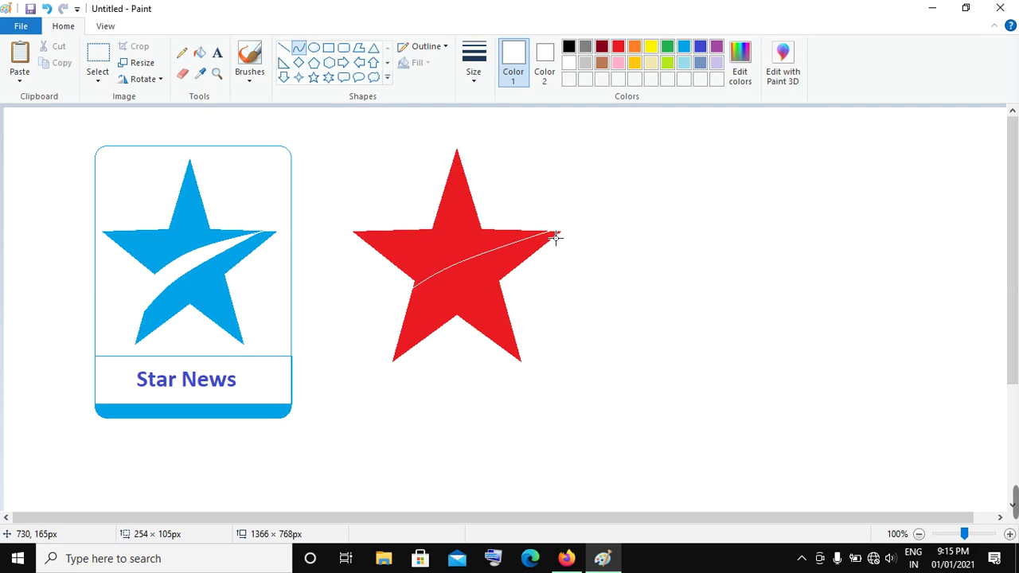
pyautogui.moveTo(556, 236); pyautogui.dragTo(391, 337)
pyautogui.moveTo(450, 292); pyautogui.dragTo(453, 295)
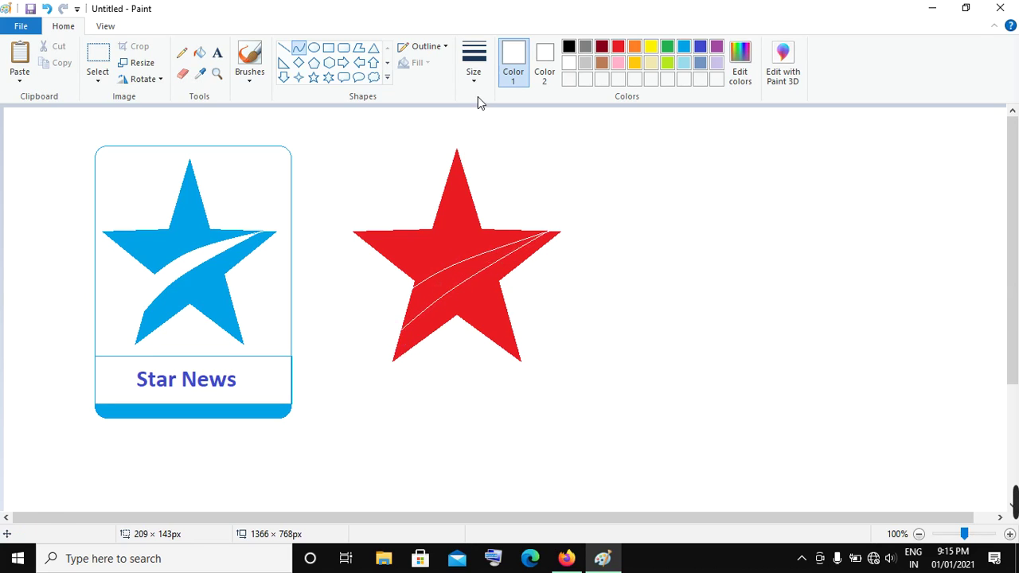
pyautogui.click(199, 57)
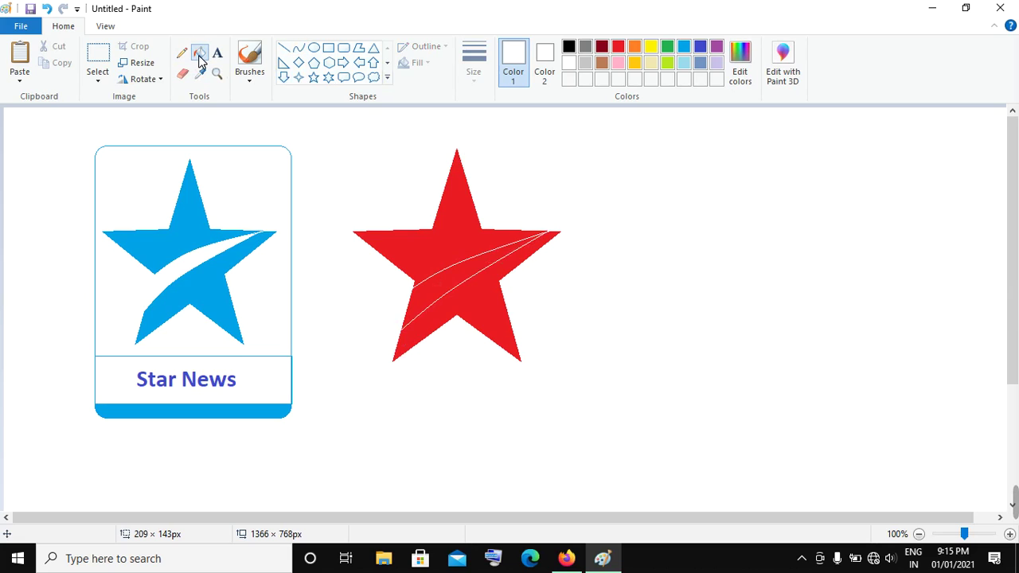
pyautogui.click(457, 280)
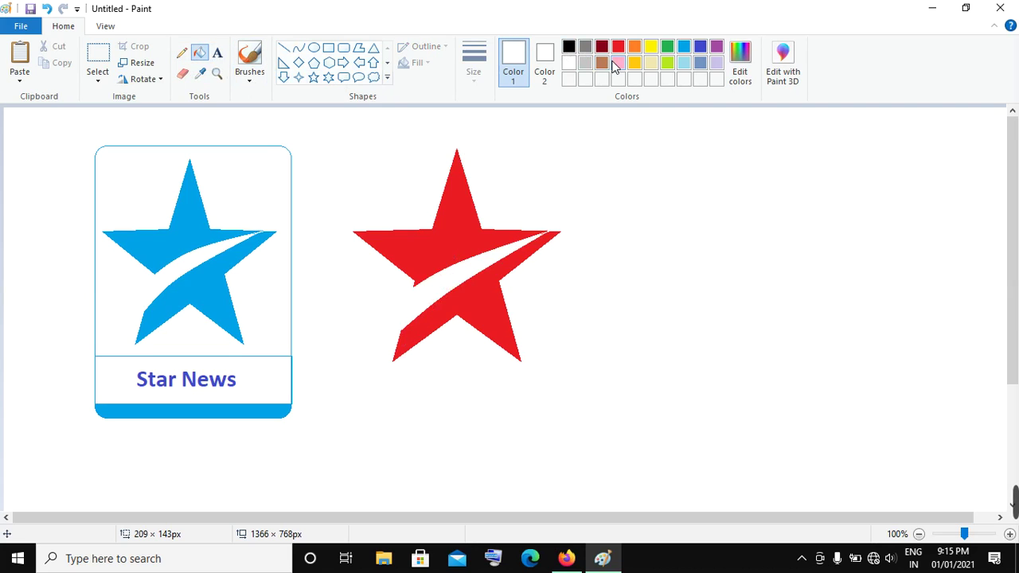
# - Draw a red rounded rectangle about 325 × 402 px around the red star, leaving caption space below it
pyautogui.click(343, 47)
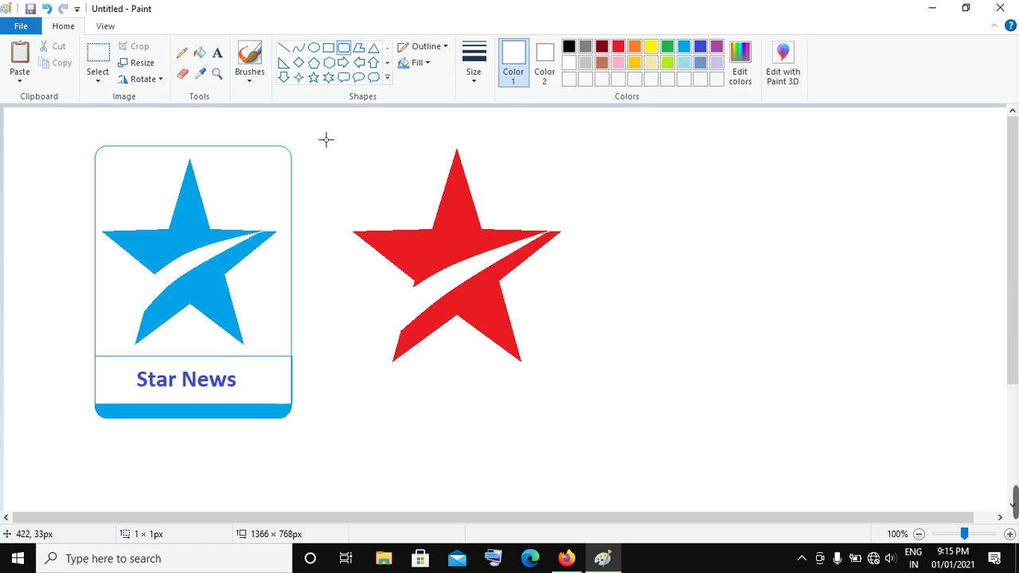
pyautogui.moveTo(318, 132); pyautogui.dragTo(443, 197)
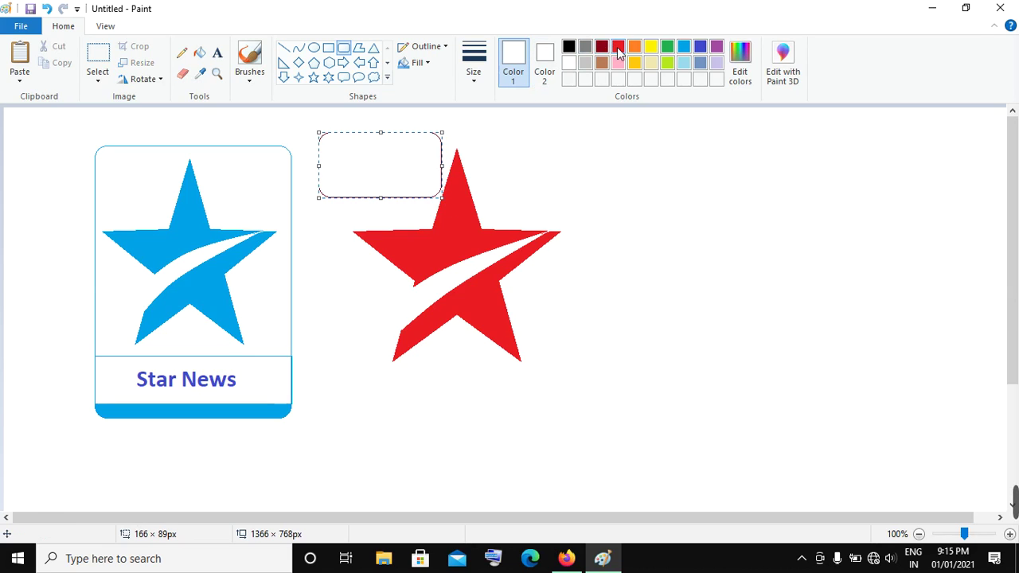
pyautogui.click(730, 295)
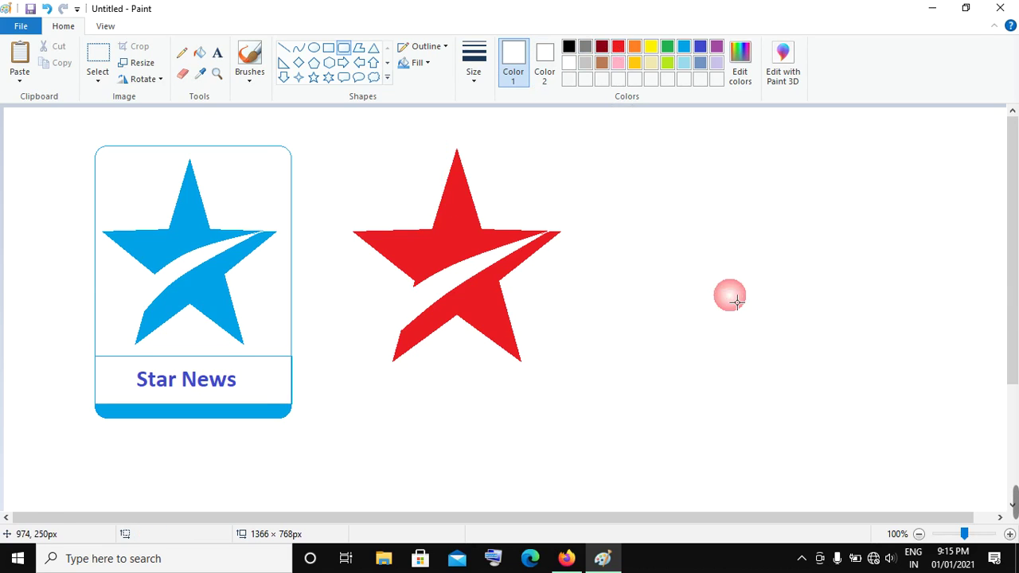
pyautogui.click(618, 46)
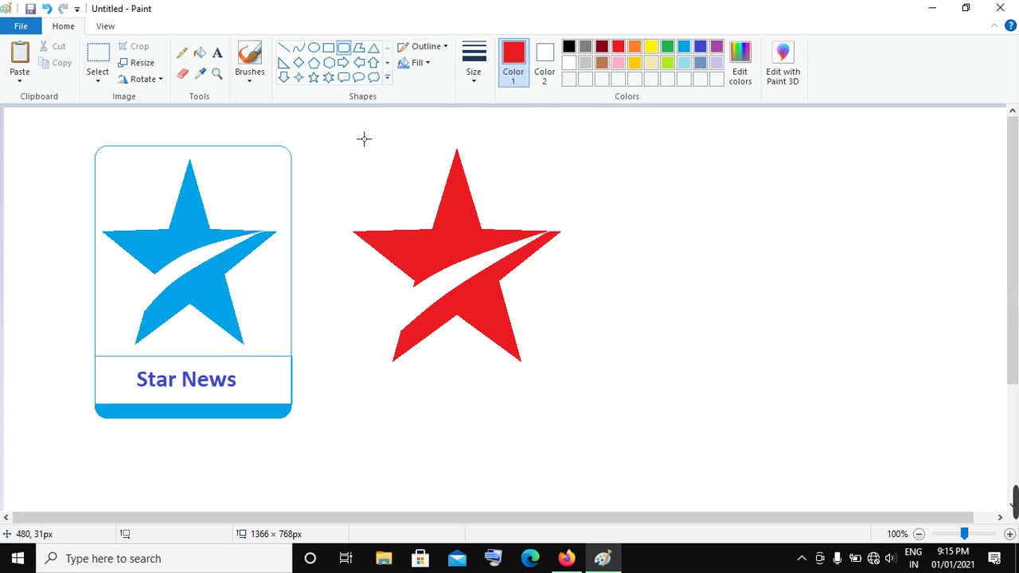
pyautogui.moveTo(334, 126); pyautogui.dragTo(583, 433)
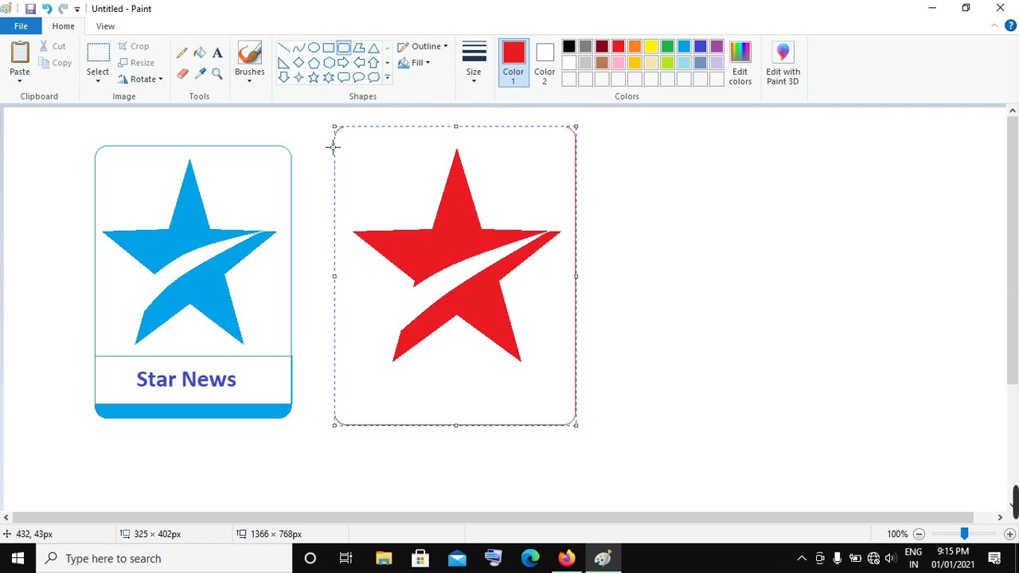
pyautogui.click(329, 49)
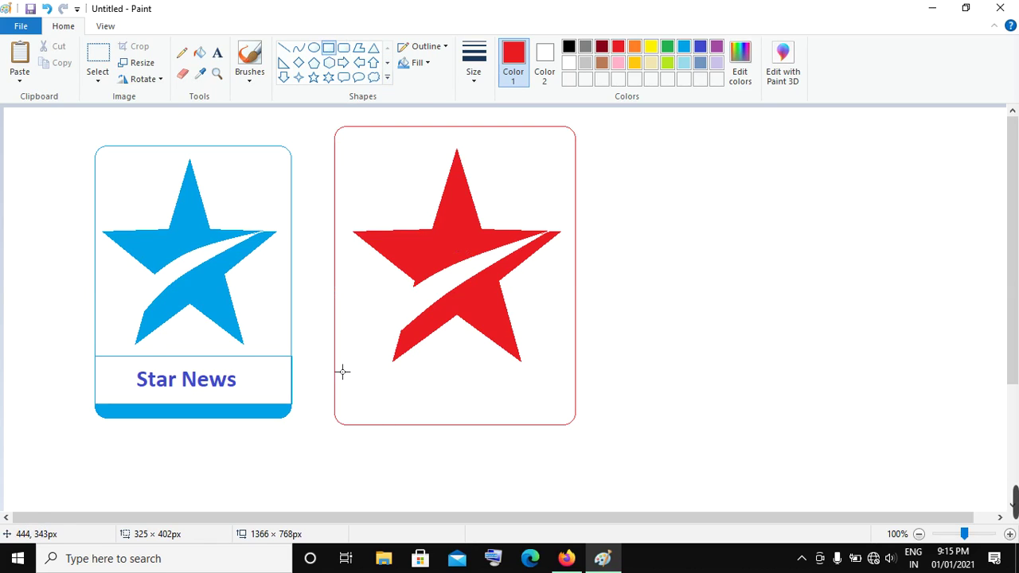
pyautogui.moveTo(342, 371); pyautogui.dragTo(581, 417)
pyautogui.press('Right')
pyautogui.press('Right')
pyautogui.press('Right')
pyautogui.press('Right')
pyautogui.press('Right')
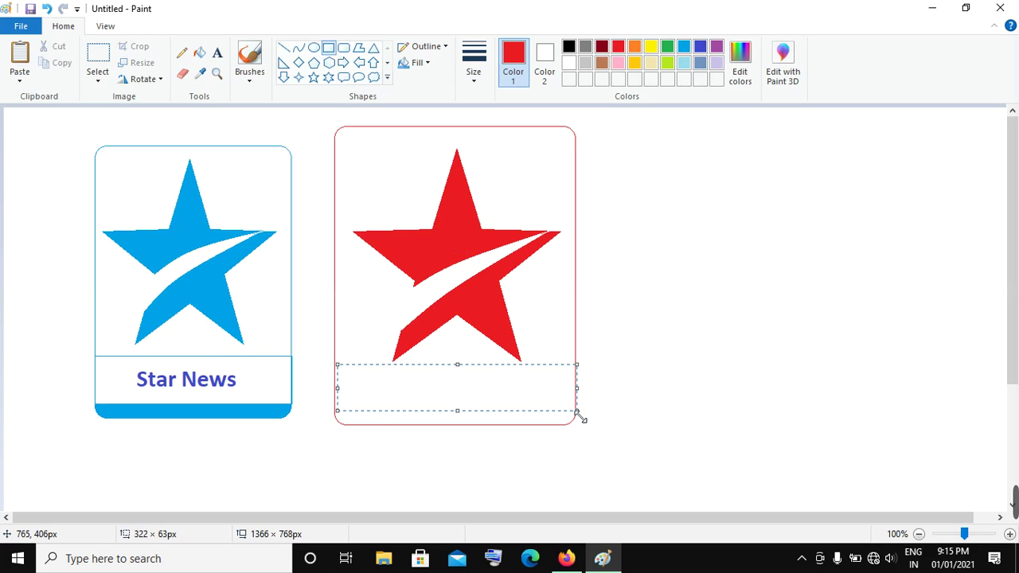
pyautogui.press('Left')
pyautogui.press('Left')
pyautogui.press('Left')
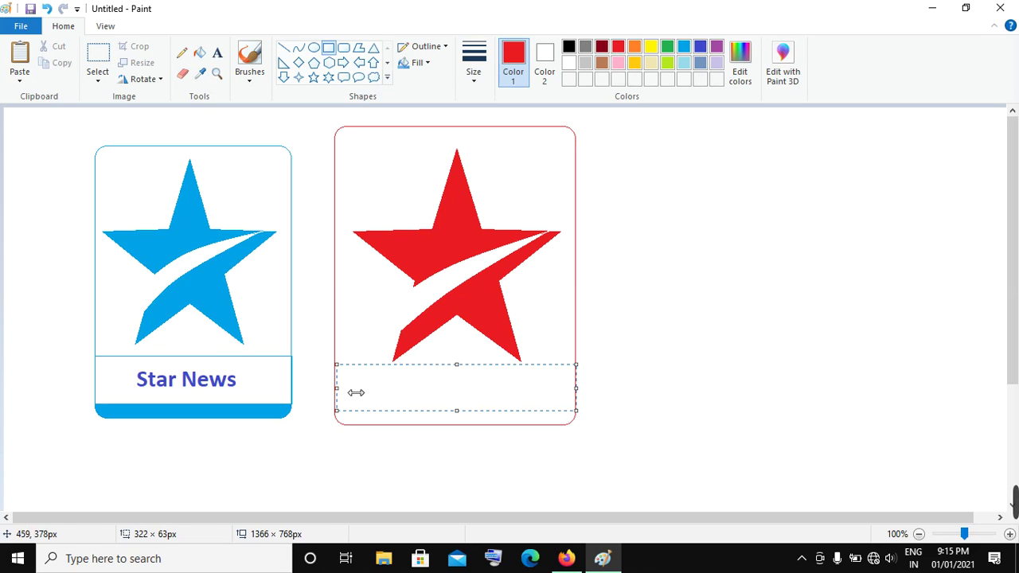
pyautogui.click(721, 333)
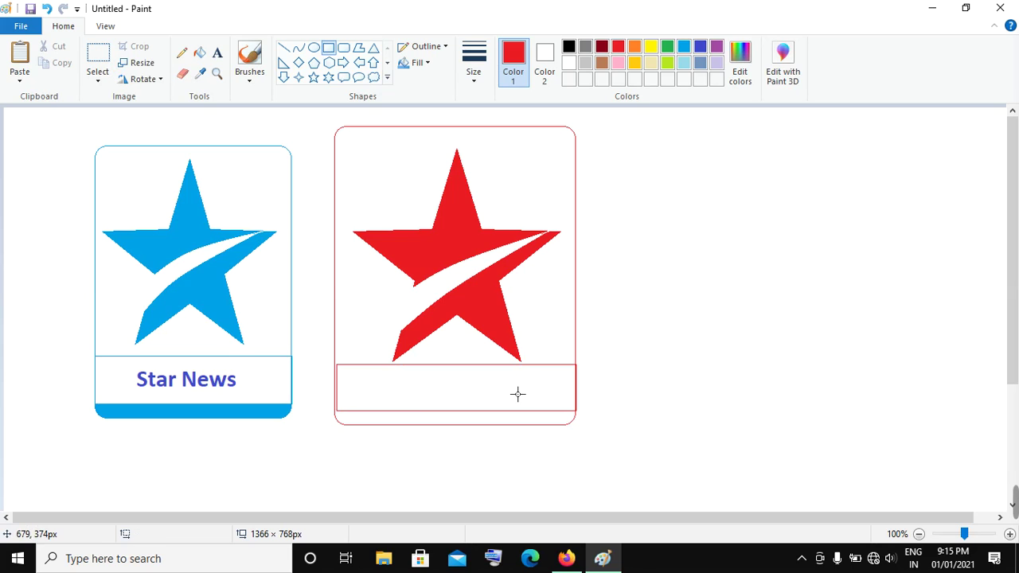
pyautogui.hotkey('ctrl', 'z')
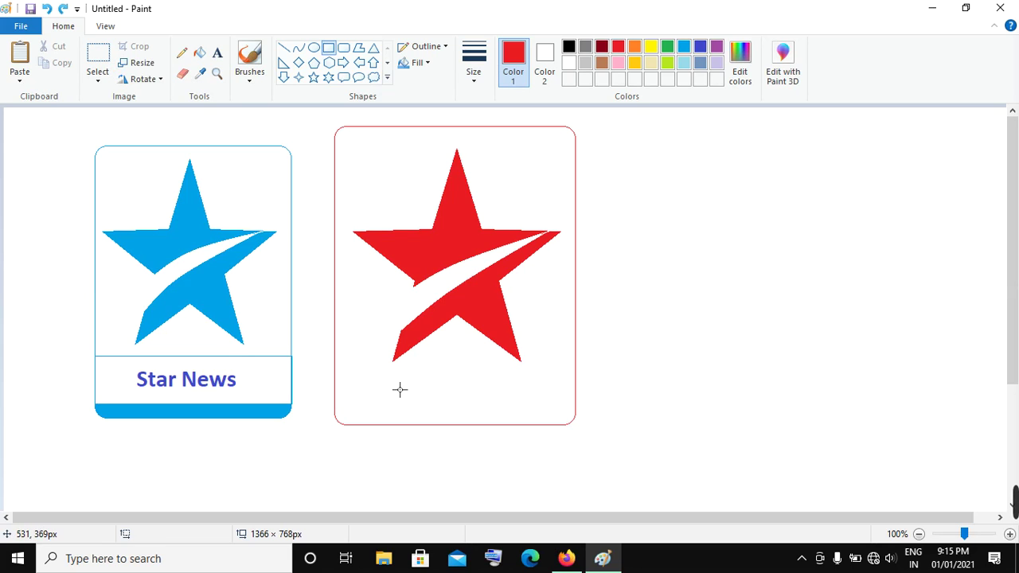
# - Draw a red rectangle about 324 × 59 px across the frame just below the red star and fill the strip beneath it red
pyautogui.moveTo(336, 360); pyautogui.dragTo(582, 408)
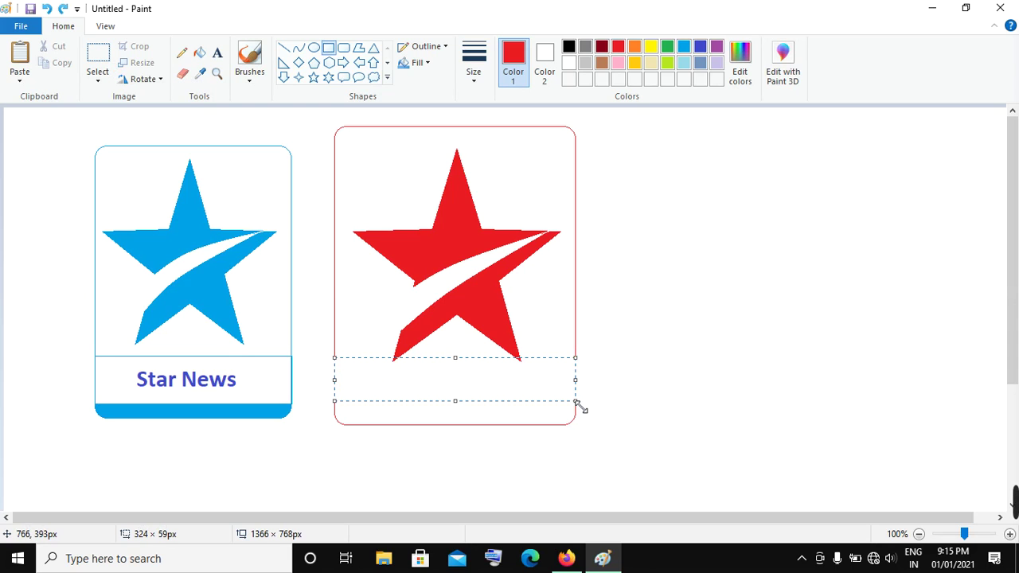
pyautogui.press('Down')
pyautogui.press('Down')
pyautogui.press('Down')
pyautogui.press('Down')
pyautogui.press('Down')
pyautogui.press('Down')
pyautogui.press('Down')
pyautogui.press('Down')
pyautogui.press('Down')
pyautogui.press('Down')
pyautogui.press('Down')
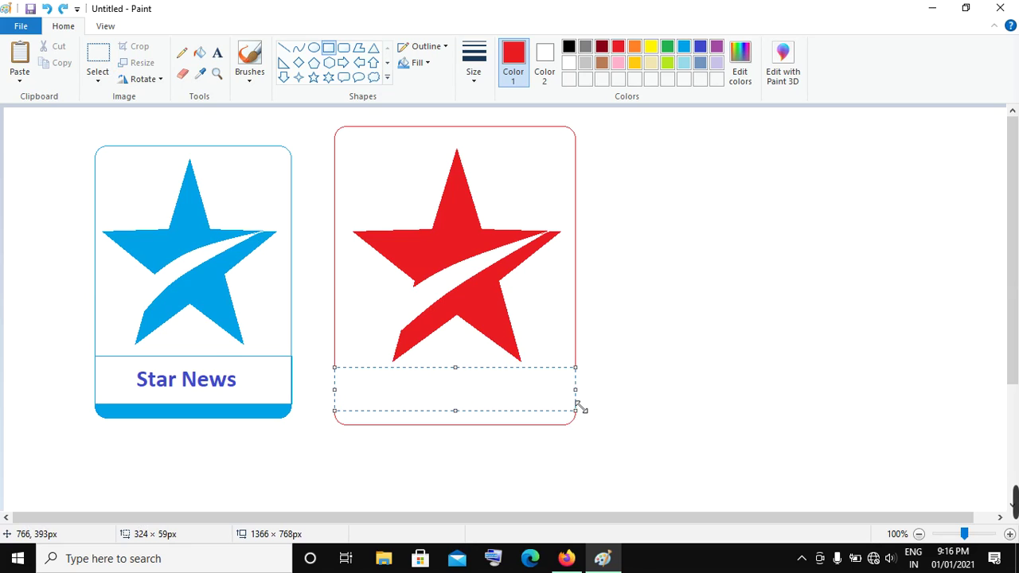
pyautogui.click(682, 400)
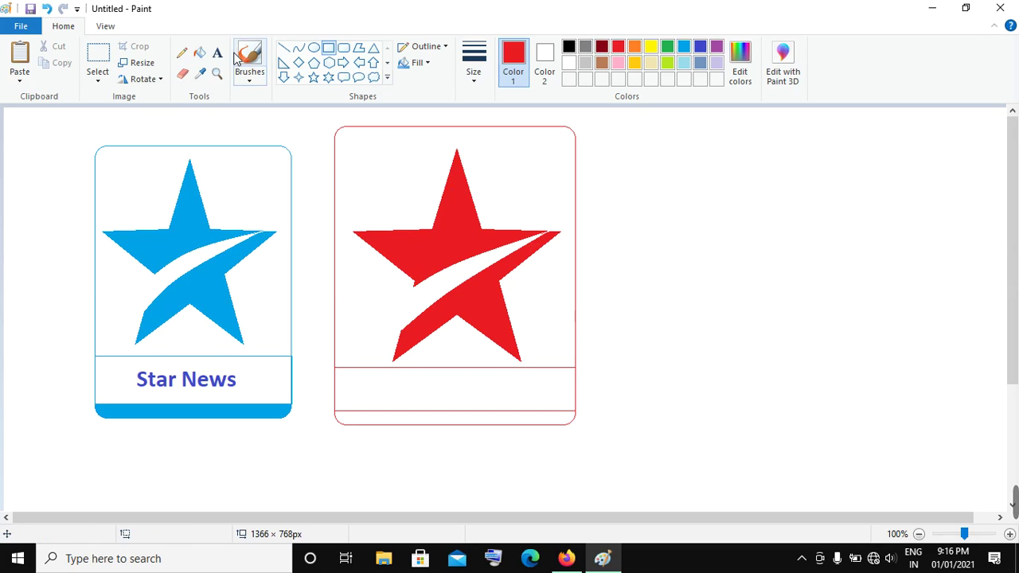
pyautogui.click(200, 53)
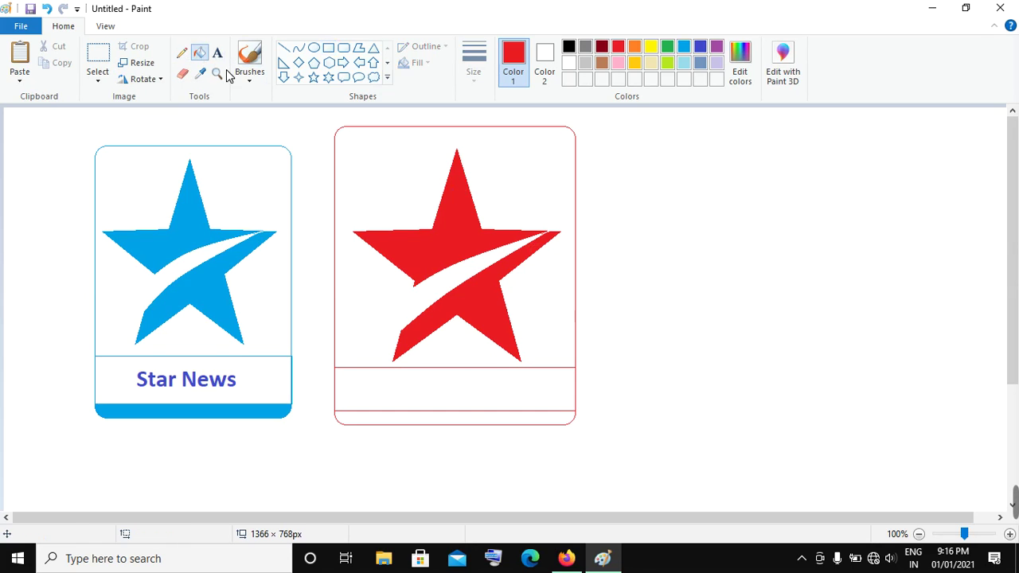
pyautogui.click(453, 420)
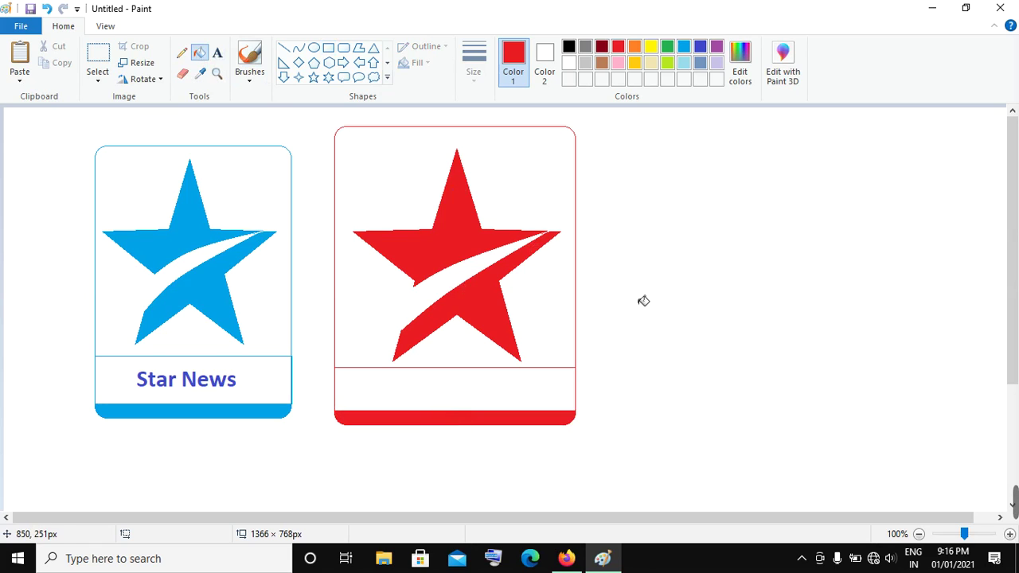
# - Add a bold red 24 pt Calibri caption reading "Star Plus" in the red logo's caption strip, with its text box about 217 × 49 px
pyautogui.click(217, 54)
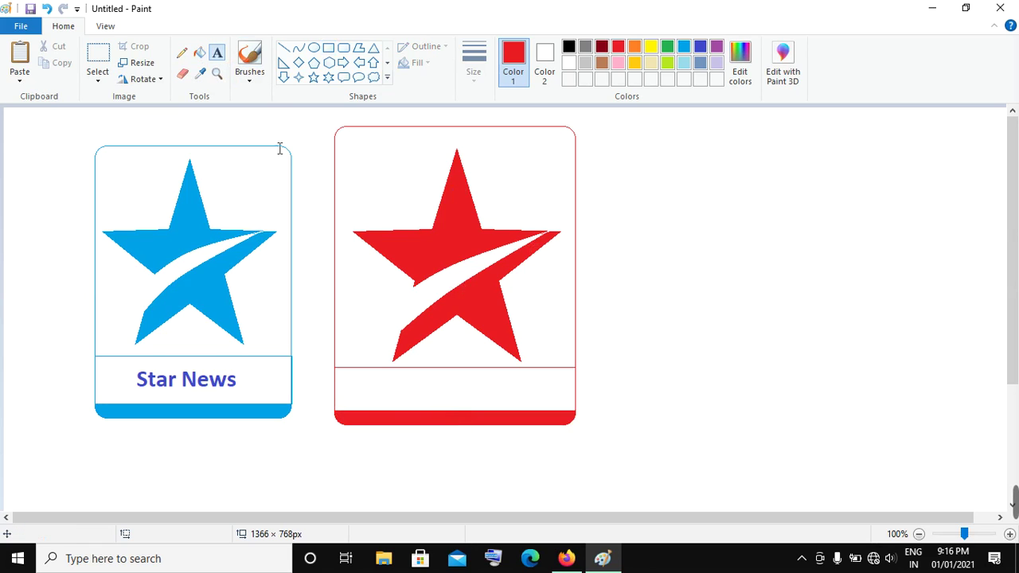
pyautogui.click(358, 390)
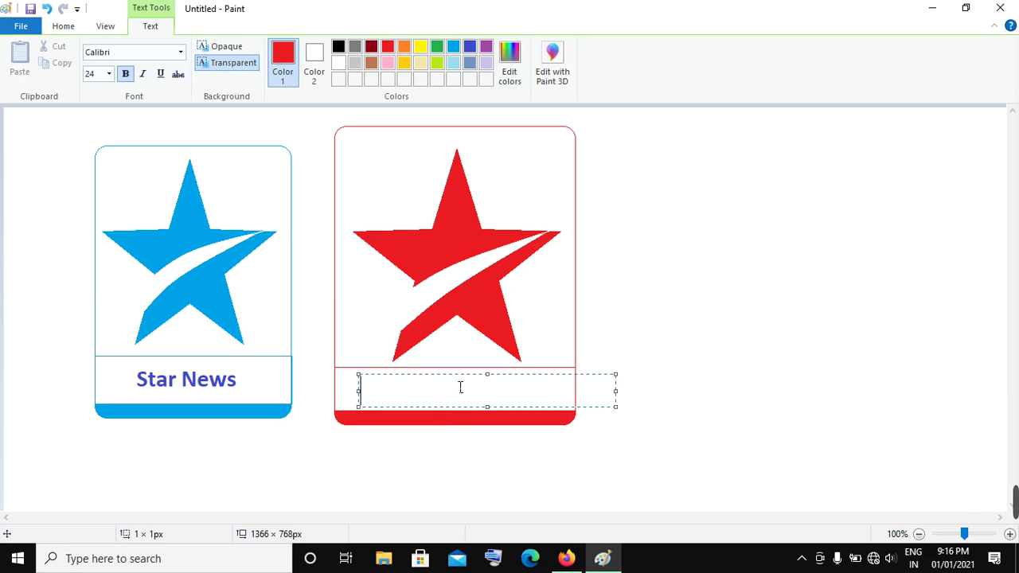
pyautogui.write('S')
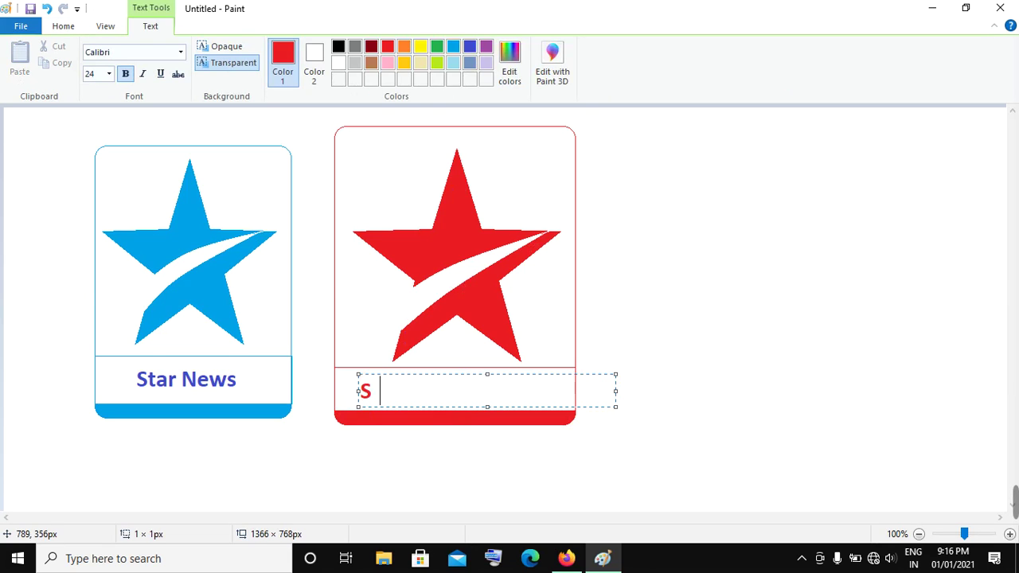
pyautogui.write('tar Plus')
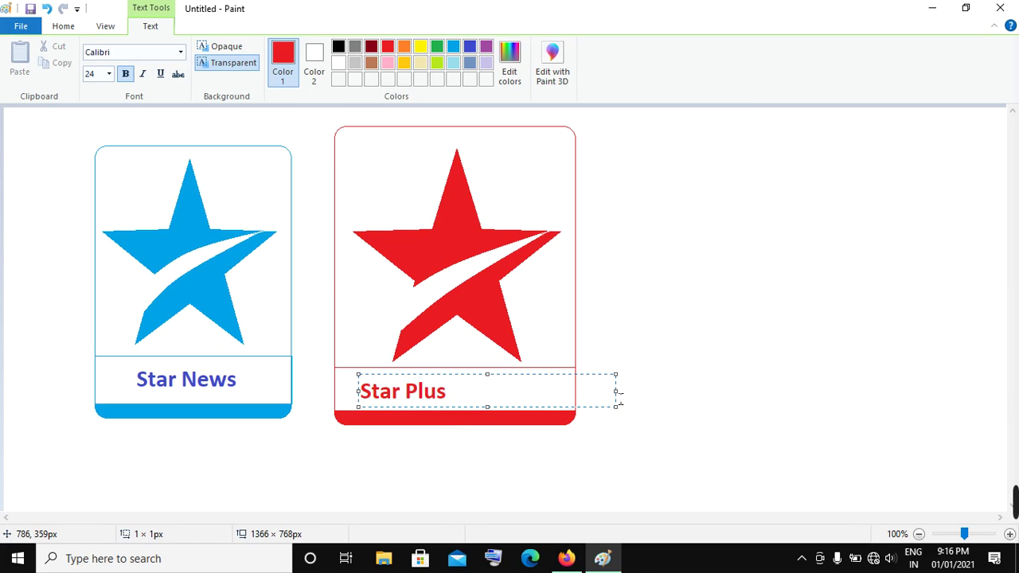
pyautogui.moveTo(623, 393); pyautogui.dragTo(516, 394)
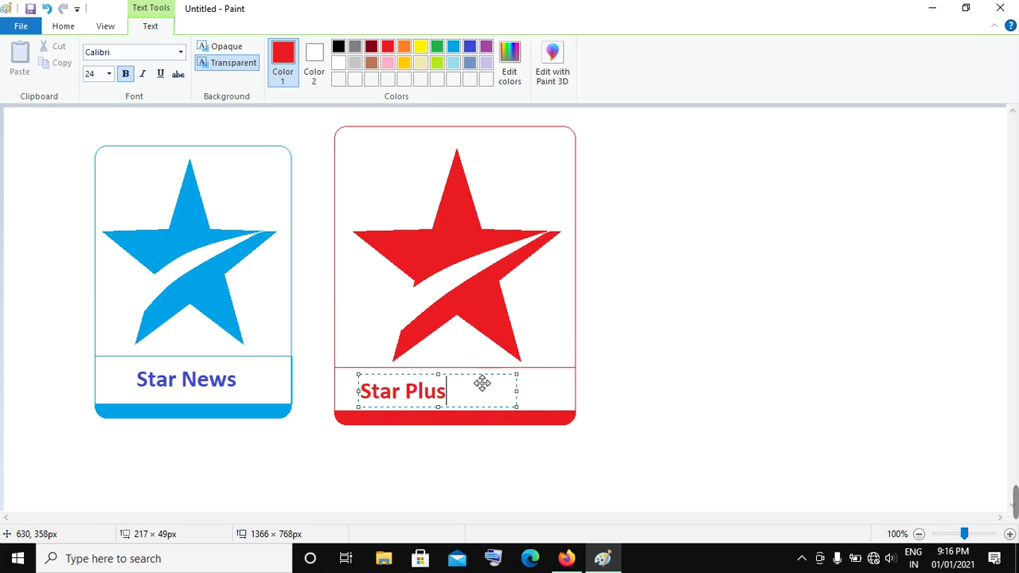
pyautogui.moveTo(482, 384); pyautogui.dragTo(507, 377)
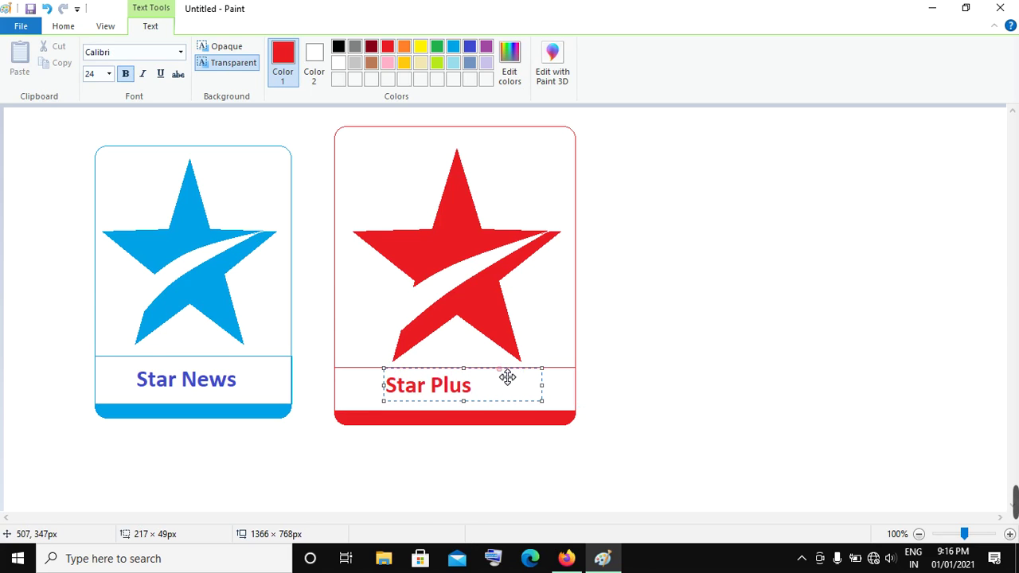
# - Draw a red circle about 185 × 186 px in the empty area beside the red logo and thicken its outline
pyautogui.click(72, 27)
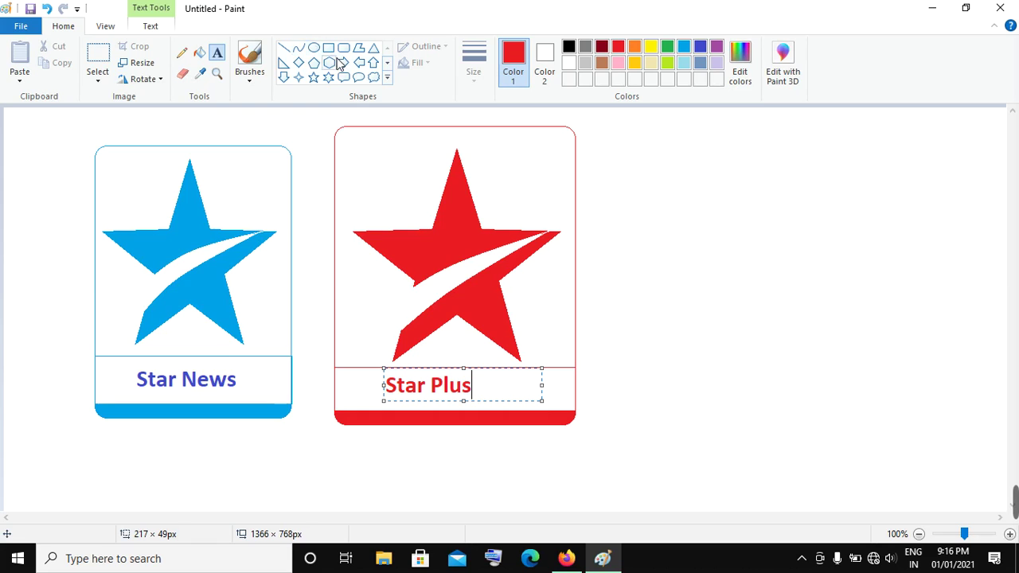
pyautogui.click(314, 49)
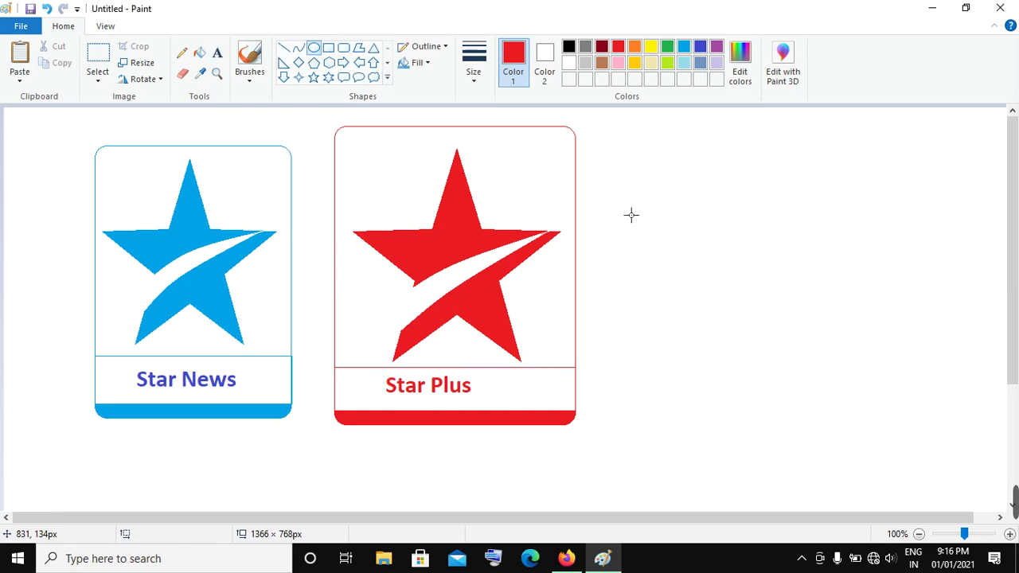
pyautogui.moveTo(716, 212); pyautogui.dragTo(860, 357)
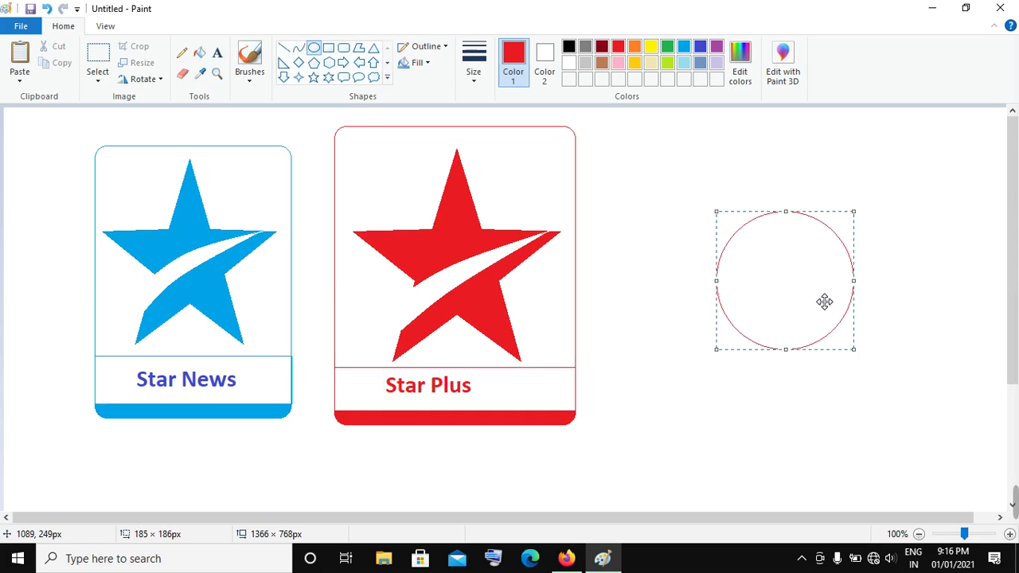
pyautogui.hotkey('ctrl', '+')
pyautogui.hotkey('ctrl', '+')
pyautogui.hotkey('ctrl', '+')
pyautogui.hotkey('ctrl', '+')
pyautogui.hotkey('ctrl', '+')
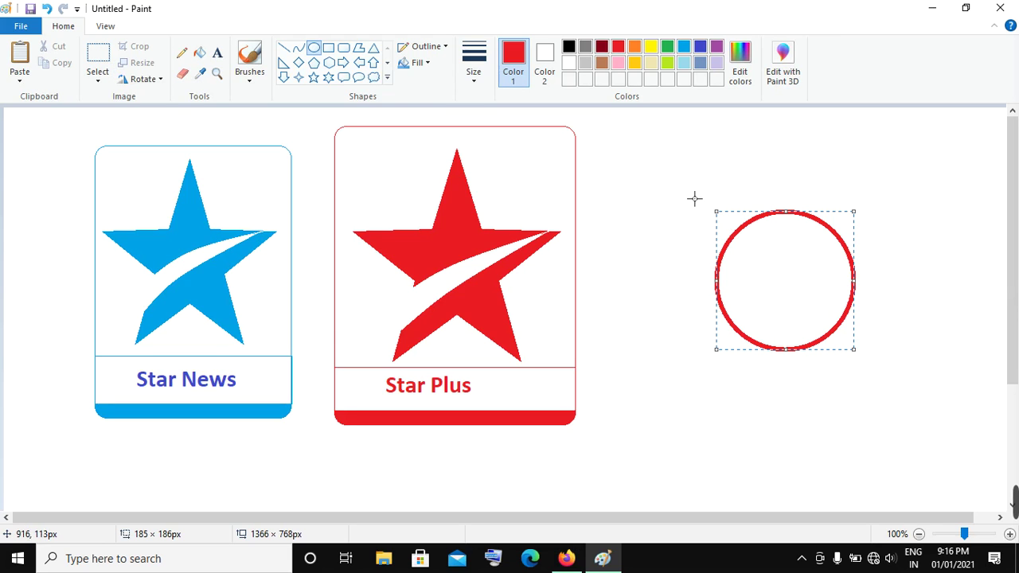
# - Draw a thick red outer circle around the first one and resize it to about 270 × 283 px, roughly centred on the inner circle
pyautogui.moveTo(694, 197); pyautogui.dragTo(885, 390)
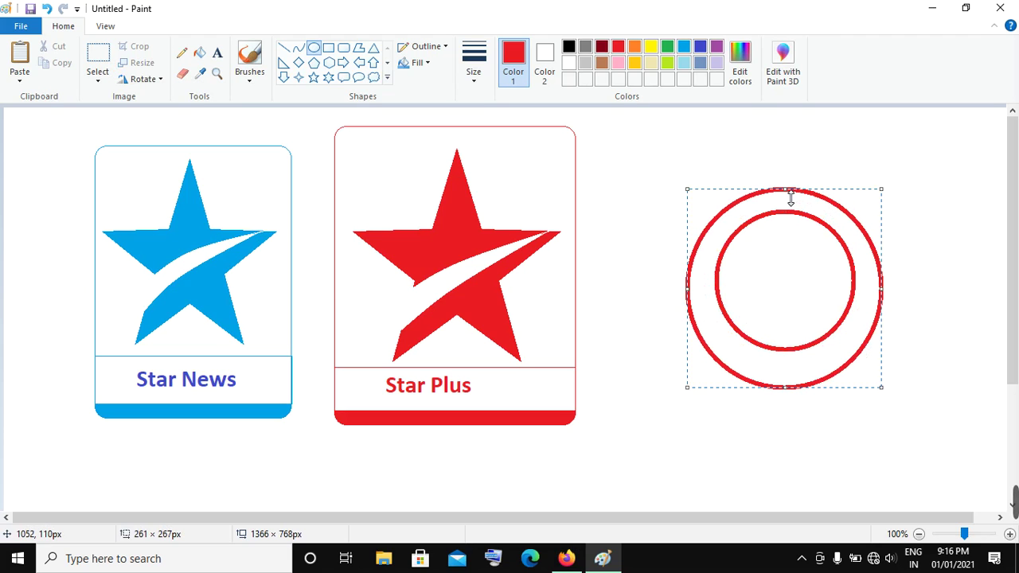
pyautogui.moveTo(790, 197); pyautogui.dragTo(786, 184)
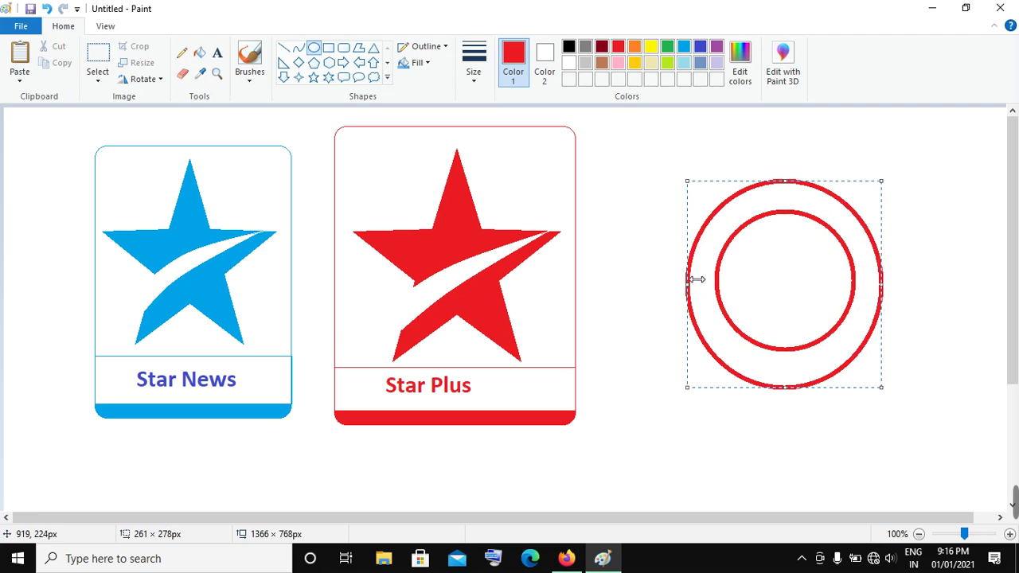
pyautogui.moveTo(696, 290); pyautogui.dragTo(682, 290)
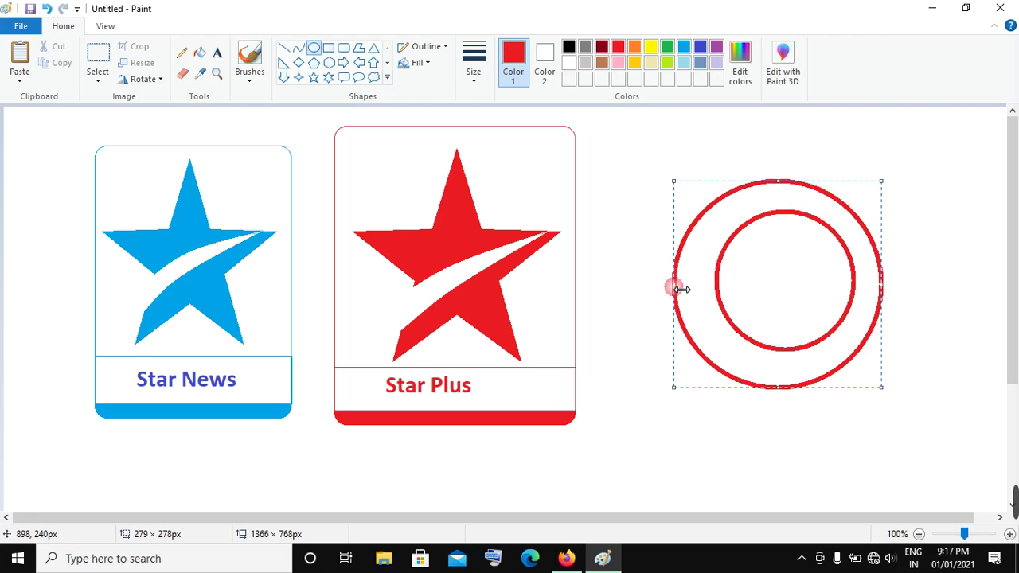
pyautogui.moveTo(890, 289)
pyautogui.mouseDown()
pyautogui.moveTo(908, 292)
pyautogui.moveTo(895, 297)
pyautogui.mouseUp()
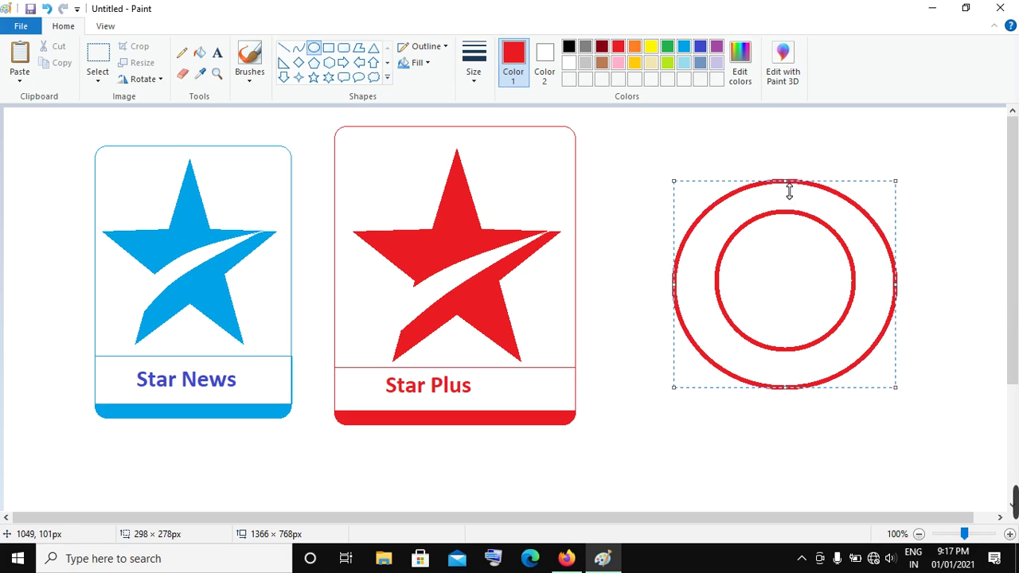
pyautogui.moveTo(788, 191); pyautogui.dragTo(788, 171)
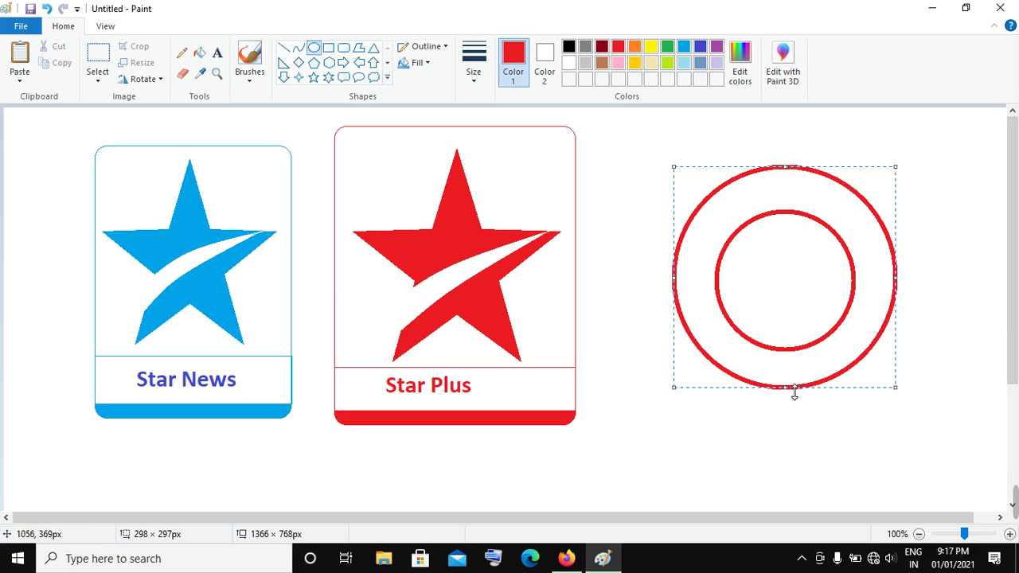
pyautogui.moveTo(788, 396); pyautogui.dragTo(788, 403)
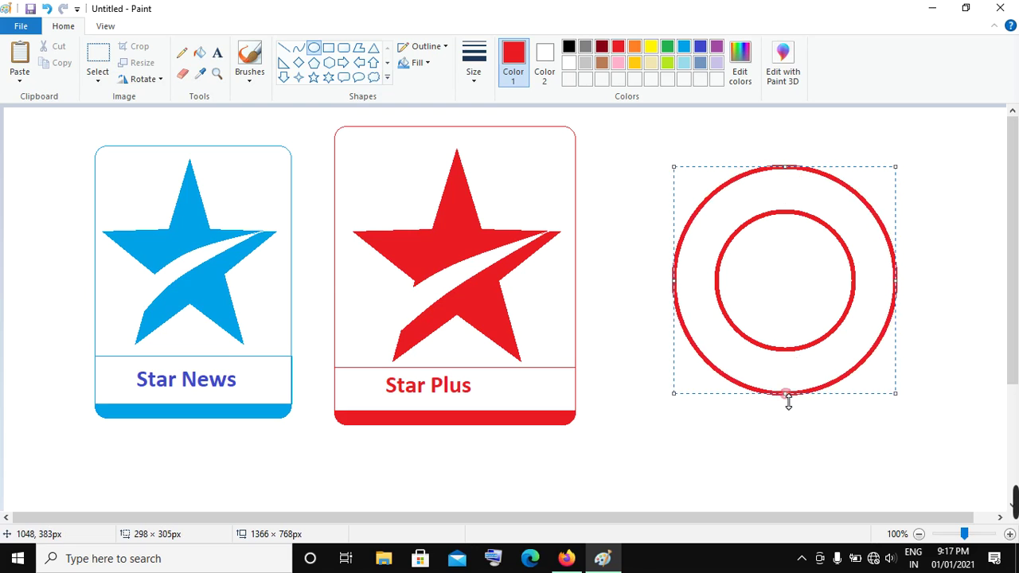
pyautogui.moveTo(900, 286); pyautogui.dragTo(909, 289)
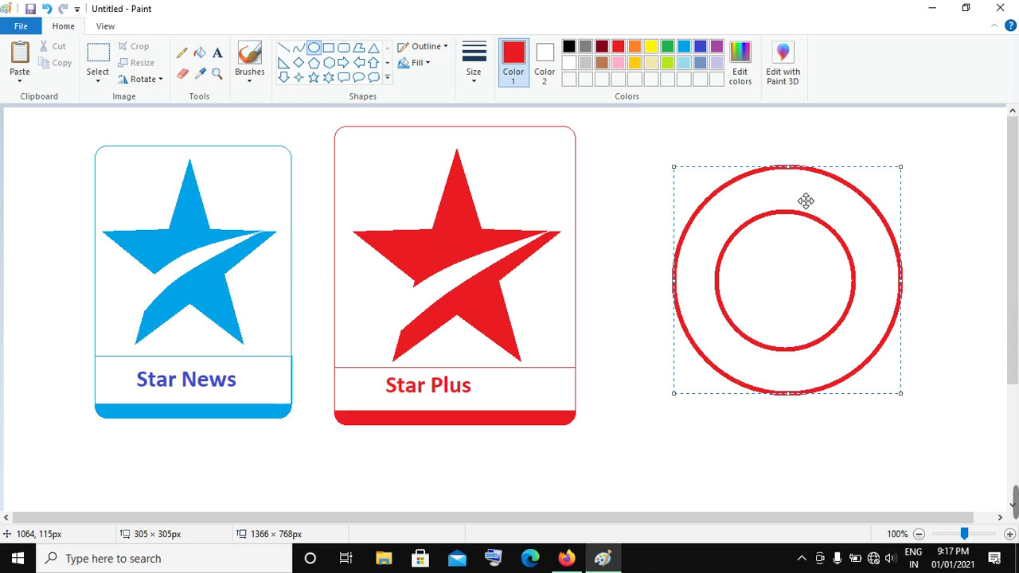
pyautogui.moveTo(789, 175); pyautogui.dragTo(789, 191)
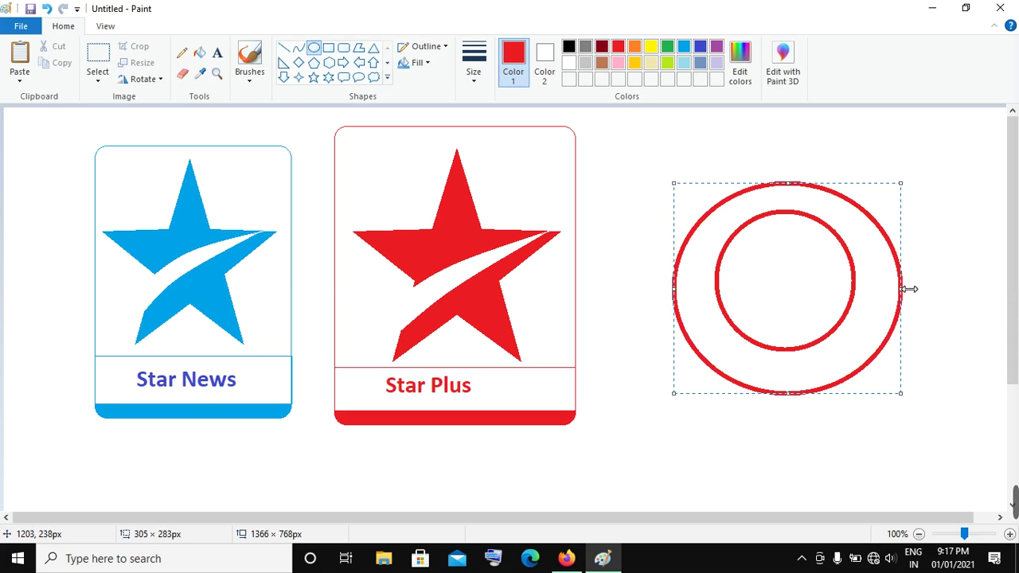
pyautogui.moveTo(909, 289); pyautogui.dragTo(885, 289)
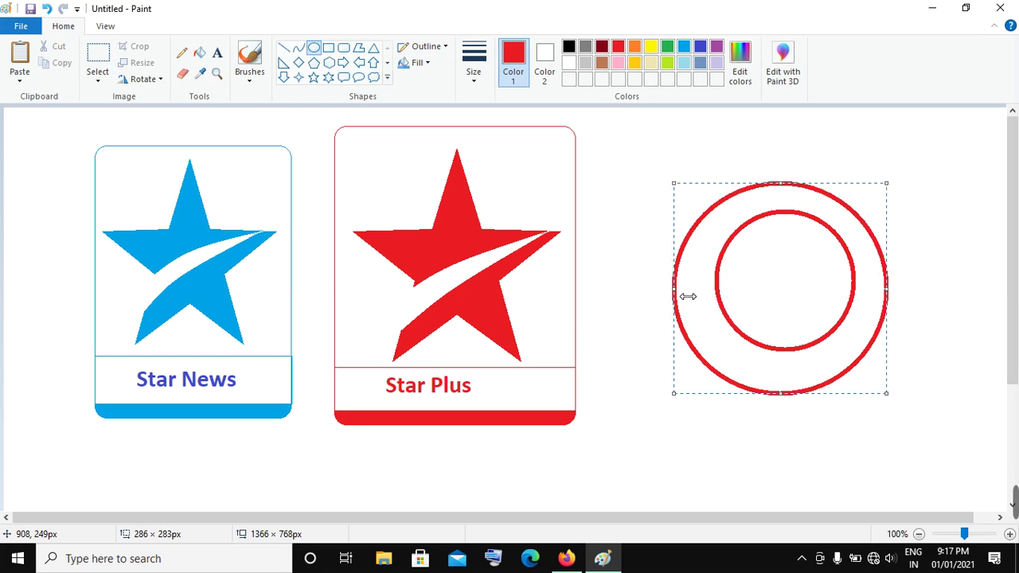
pyautogui.moveTo(683, 291); pyautogui.dragTo(695, 290)
pyautogui.moveTo(780, 371); pyautogui.dragTo(779, 368)
pyautogui.click(957, 246)
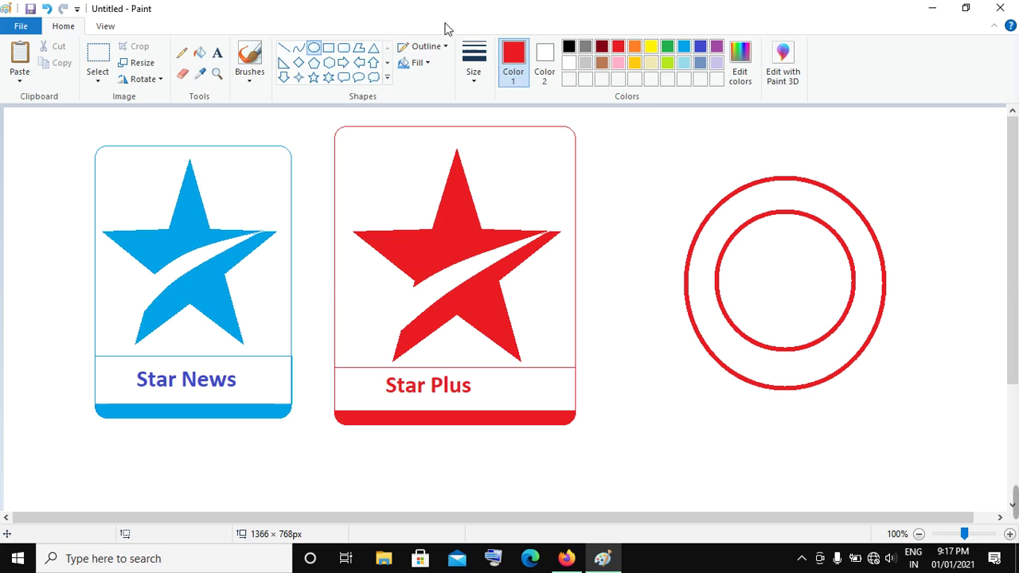
# - Fill the ring between the two red circles and the inside of the inner circle with black
pyautogui.click(199, 53)
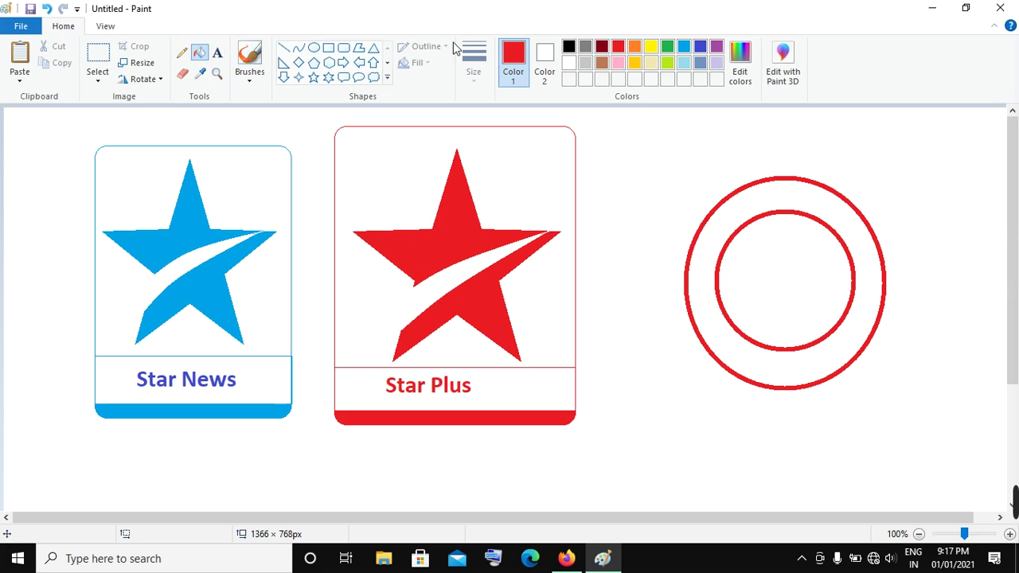
pyautogui.click(568, 46)
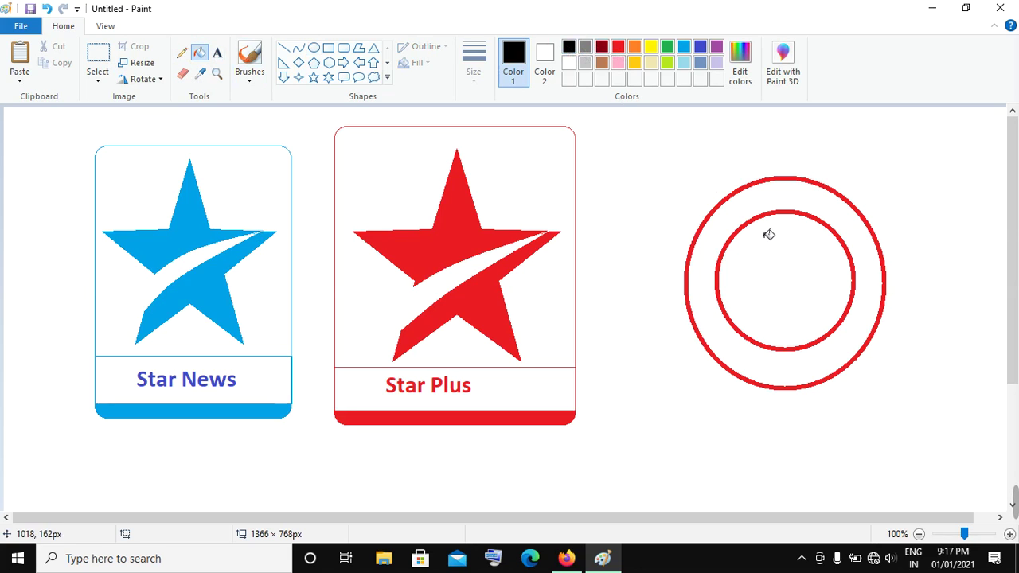
pyautogui.click(770, 206)
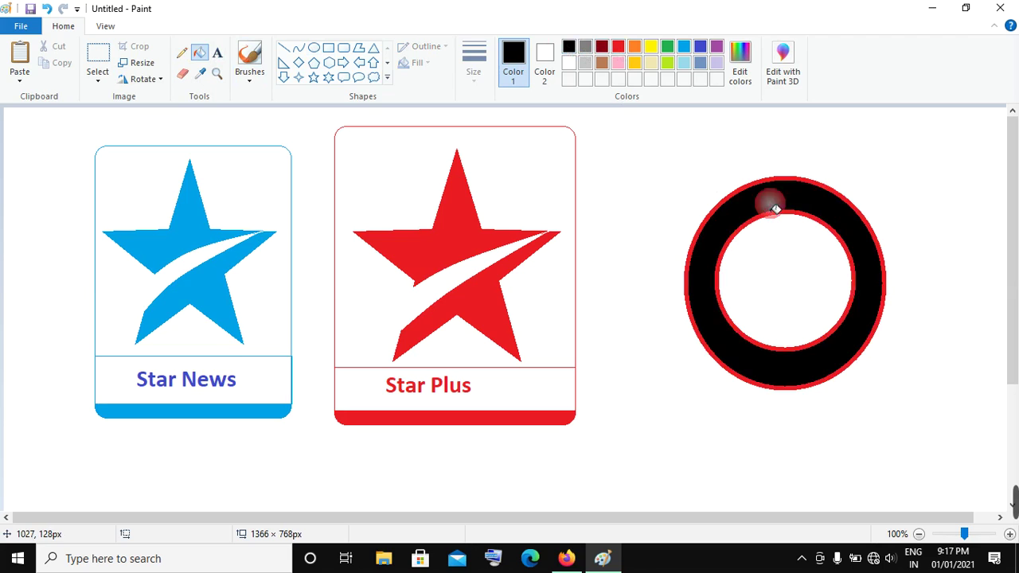
pyautogui.click(781, 275)
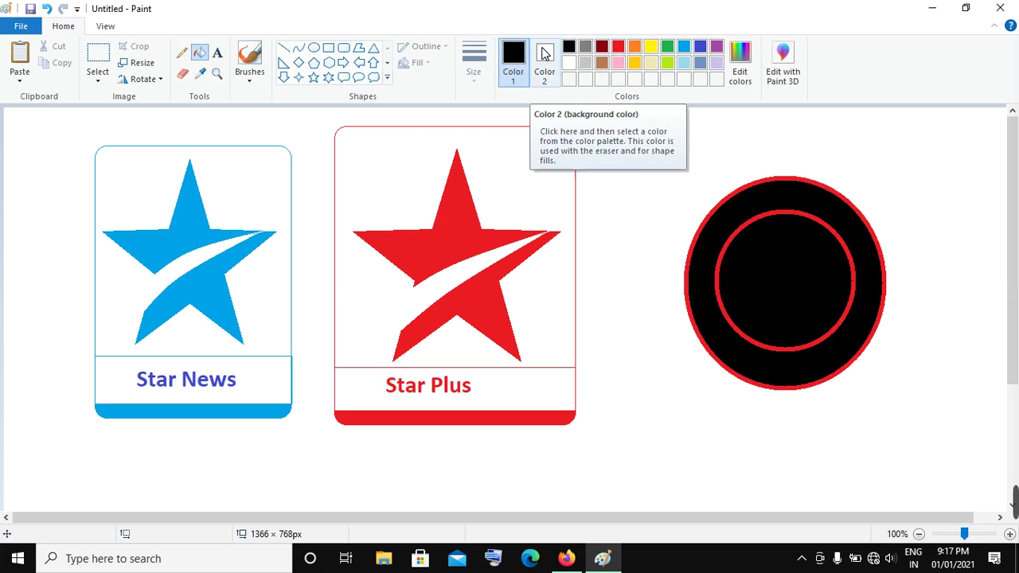
# - Set the background colour to black and erase the inner circle's upper-right arc to leave an open C shape
pyautogui.click(544, 53)
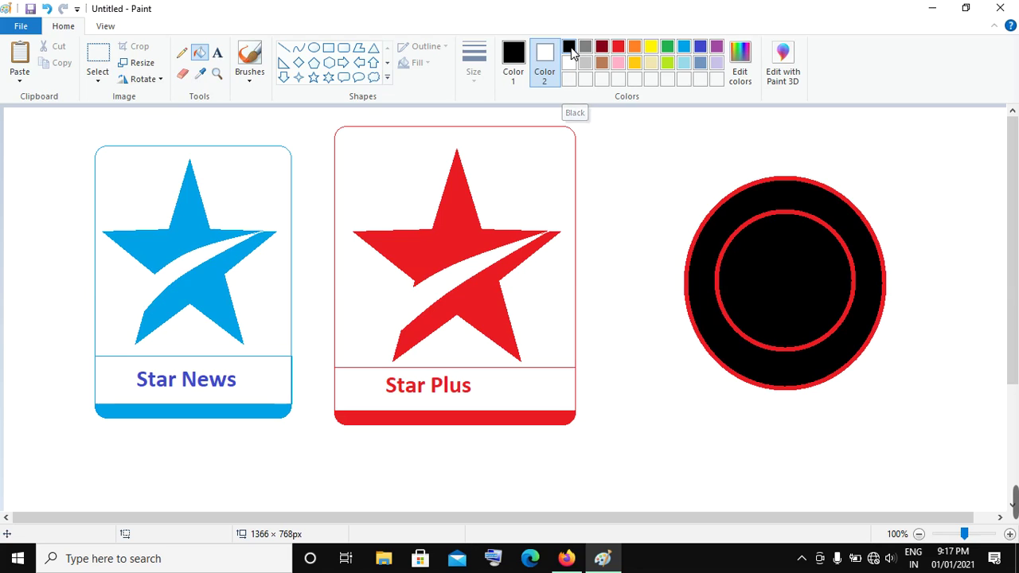
pyautogui.click(570, 48)
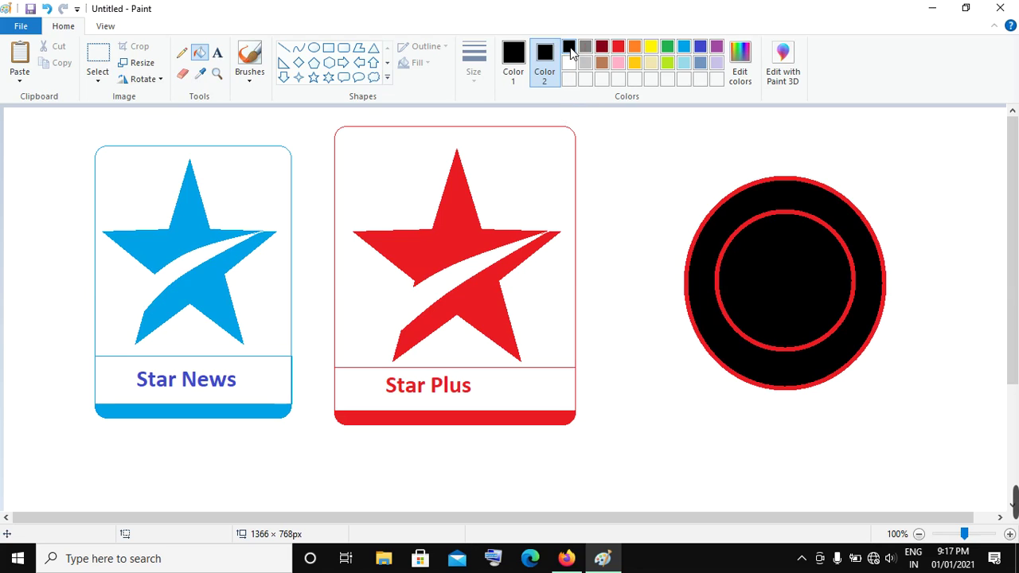
pyautogui.click(183, 73)
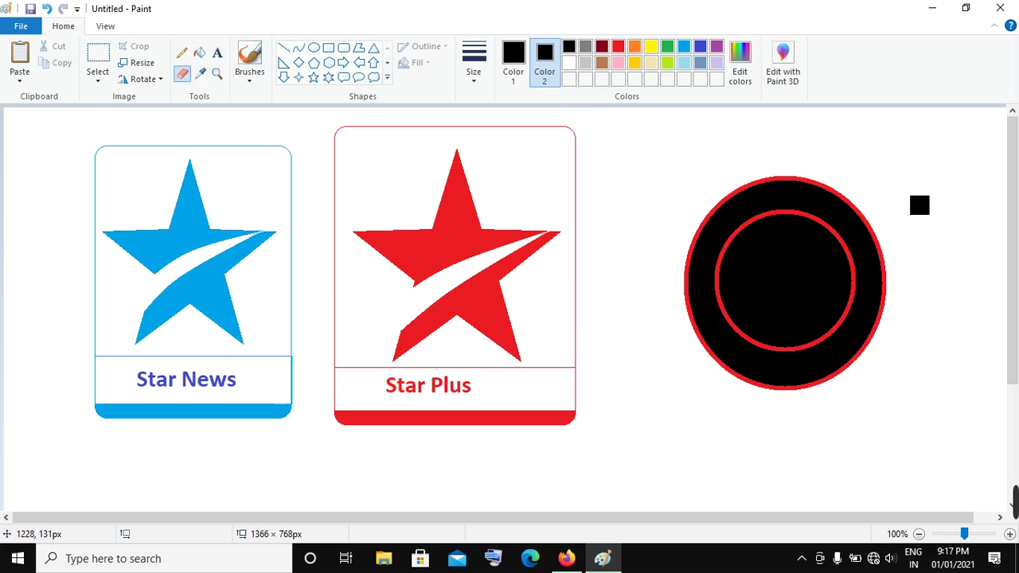
pyautogui.click(791, 211)
pyautogui.moveTo(810, 215); pyautogui.dragTo(845, 256)
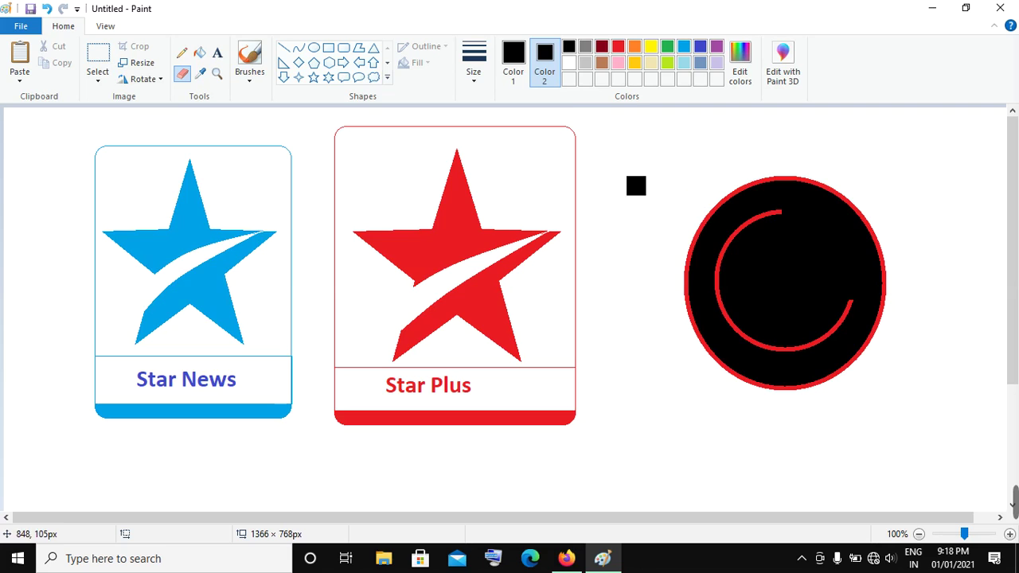
# - Restore the background colour to white and draw a red horizontal line about 112 px long inward from the arc's lower-right end, forming a G
pyautogui.click(569, 64)
pyautogui.click(514, 60)
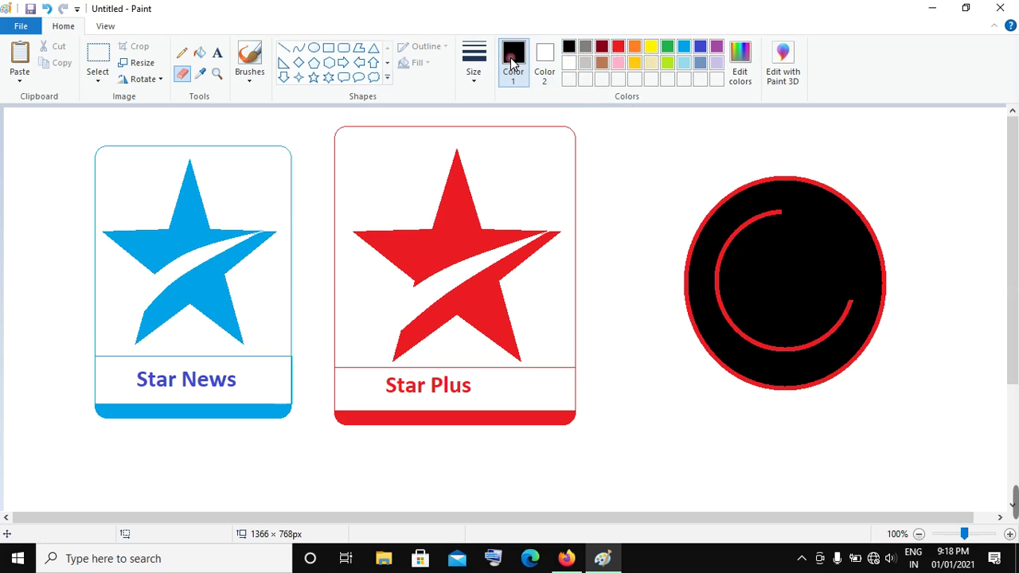
pyautogui.click(619, 48)
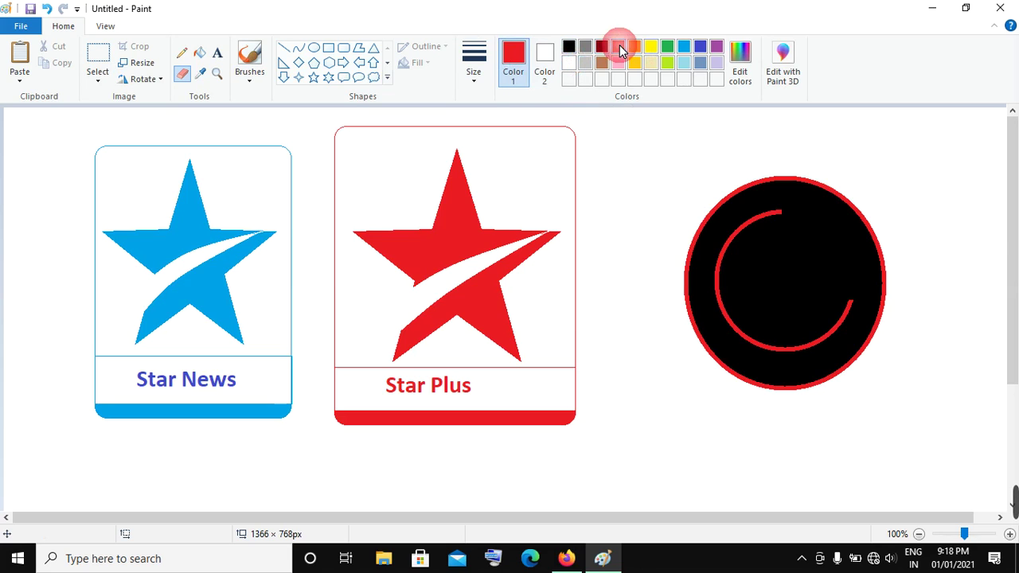
pyautogui.click(284, 49)
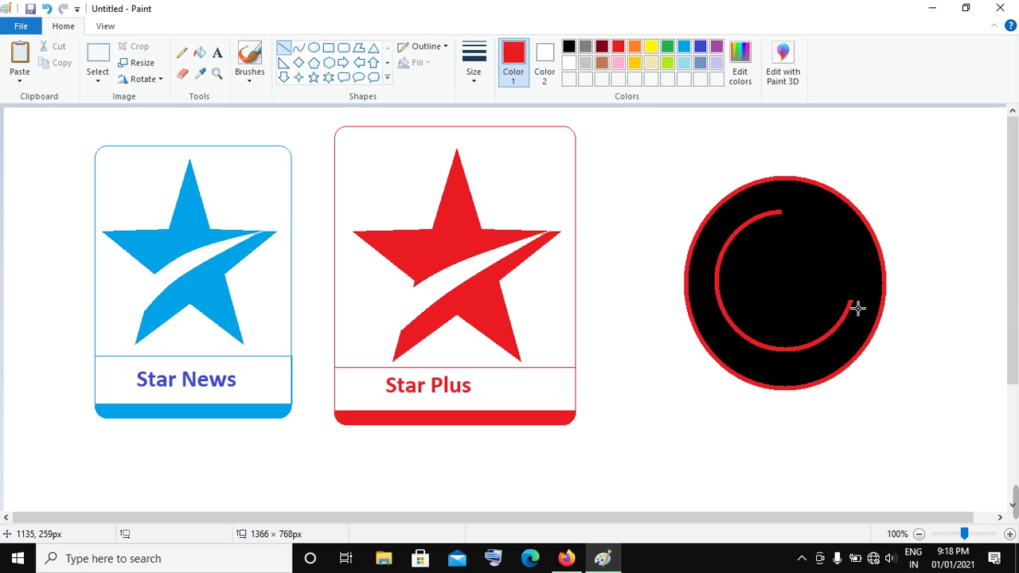
pyautogui.moveTo(857, 307); pyautogui.dragTo(781, 305)
pyautogui.moveTo(777, 305); pyautogui.dragTo(773, 302)
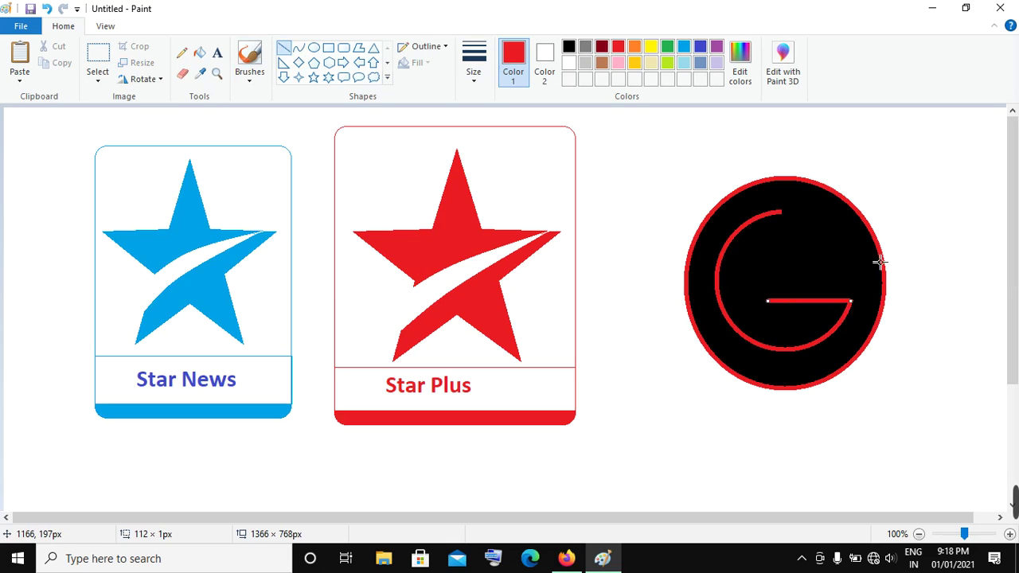
# - Erase the inner end of the G's horizontal bar and fill the resulting white patch with black
pyautogui.click(186, 75)
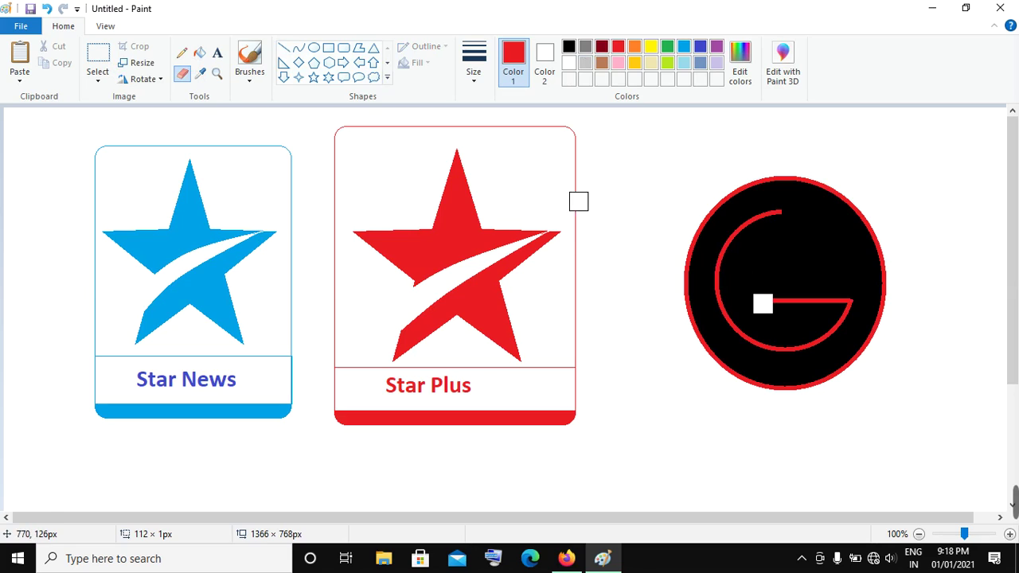
pyautogui.click(568, 48)
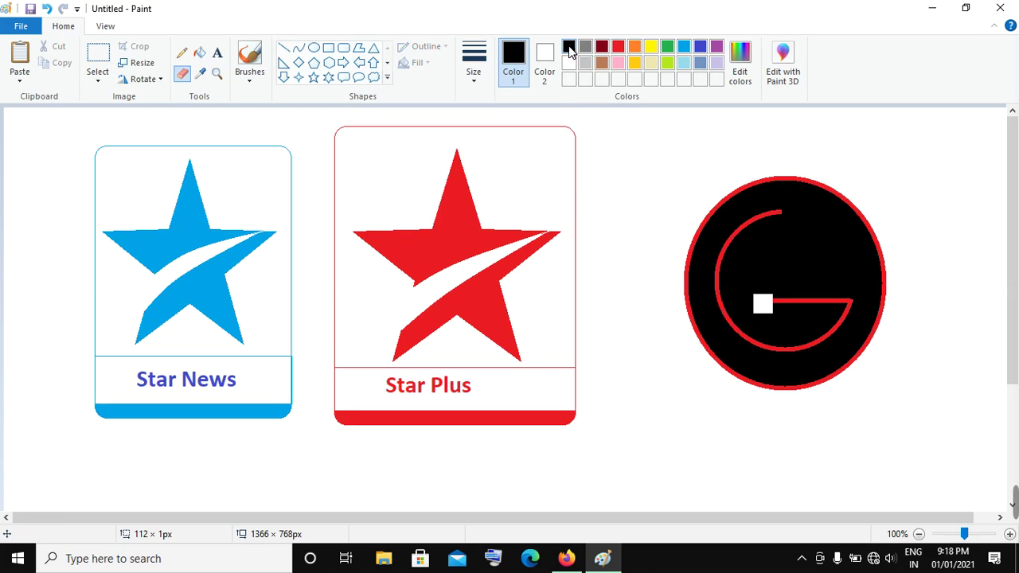
pyautogui.click(199, 53)
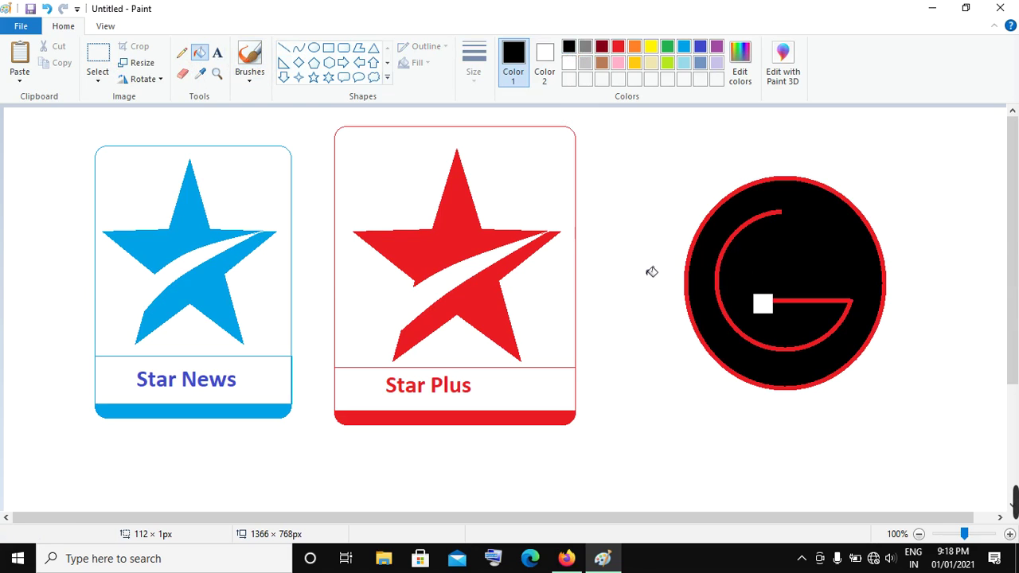
pyautogui.click(761, 307)
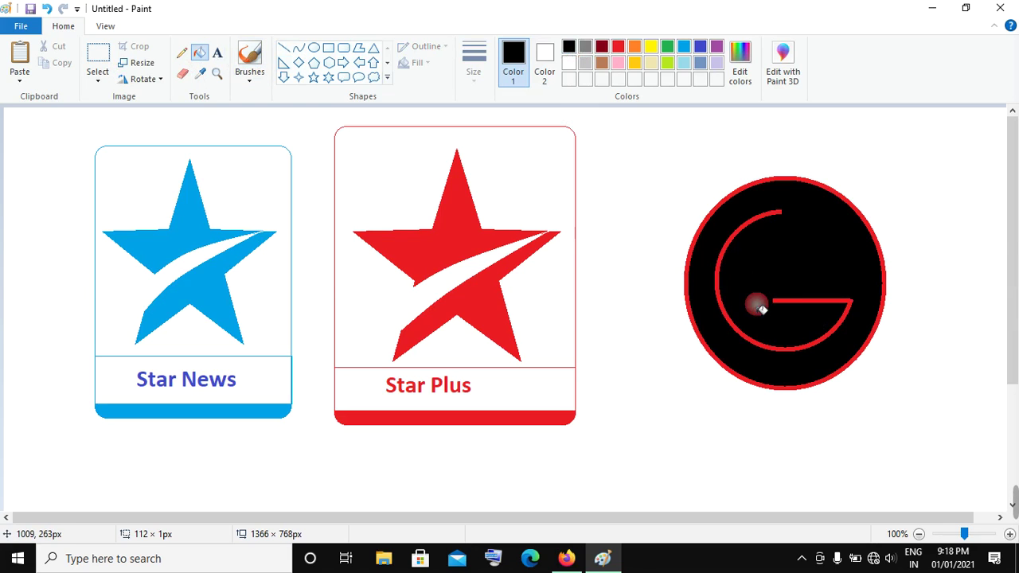
# - Draw a red L inside the G from a vertical line about 116 px long and a horizontal line about 78 px long
pyautogui.click(618, 48)
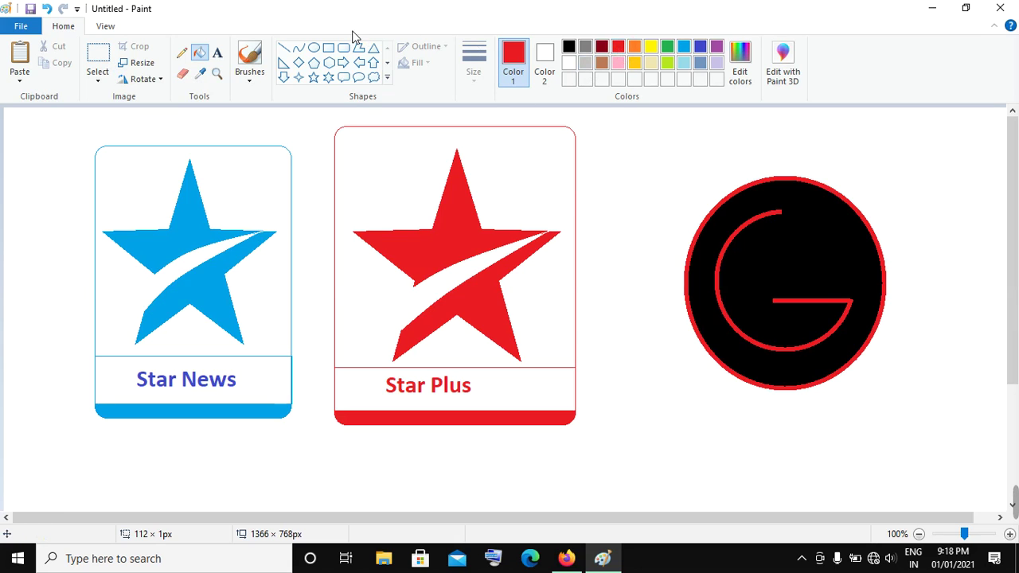
pyautogui.click(288, 48)
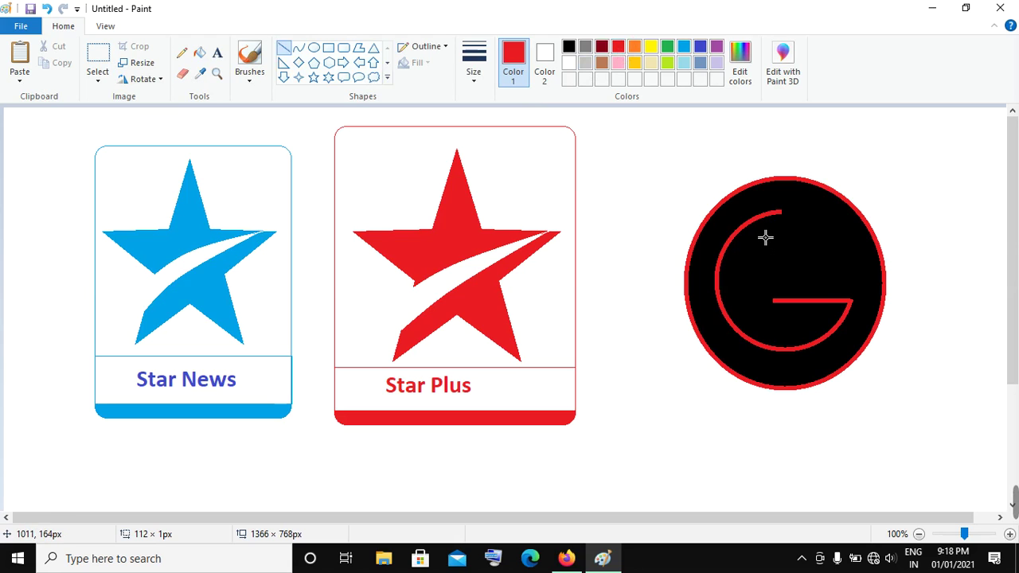
pyautogui.moveTo(764, 236); pyautogui.dragTo(773, 323)
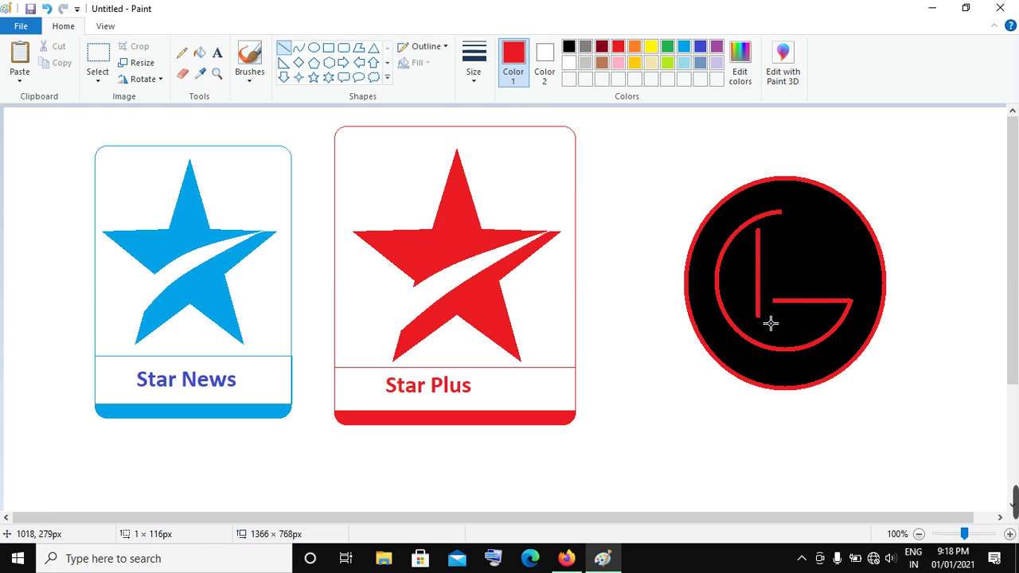
pyautogui.click(962, 259)
pyautogui.moveTo(772, 322)
pyautogui.mouseDown()
pyautogui.moveTo(822, 323)
pyautogui.moveTo(804, 325)
pyautogui.mouseUp()
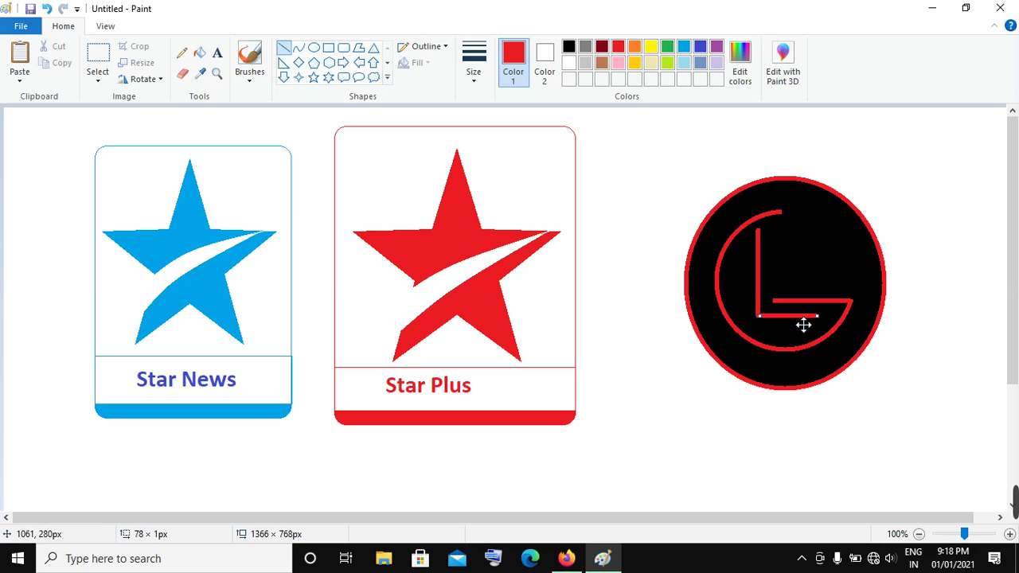
pyautogui.click(693, 300)
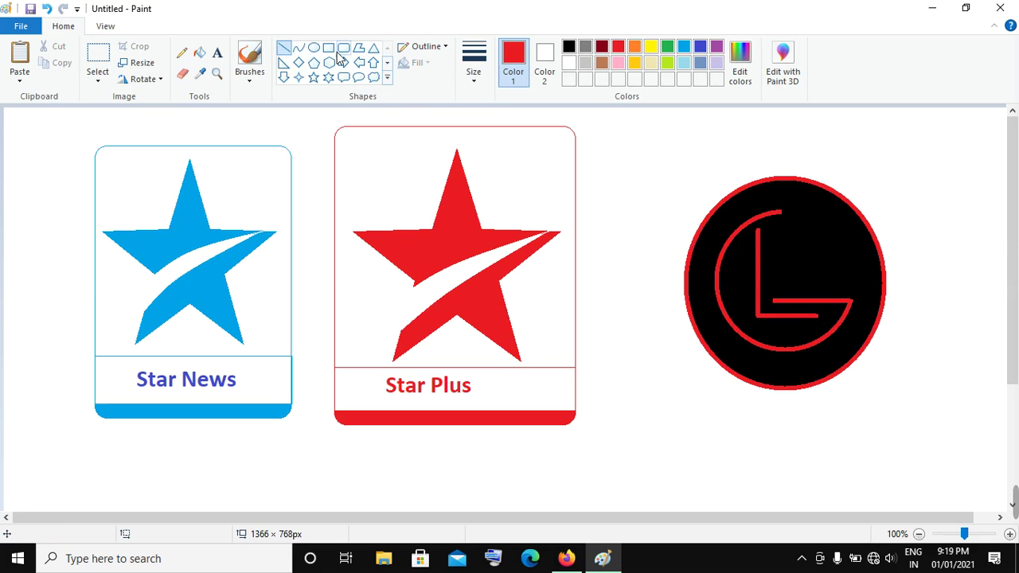
# - Draw a small red circle about 37 × 37 px beside the L's vertical line, and choose the rounded rectangle shape
pyautogui.click(313, 47)
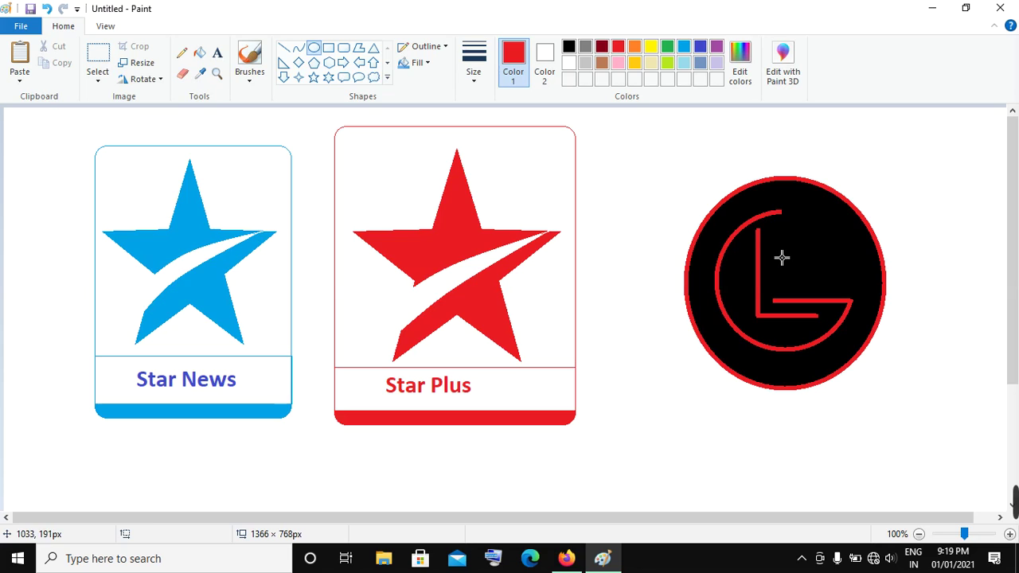
pyautogui.moveTo(778, 252); pyautogui.dragTo(804, 278)
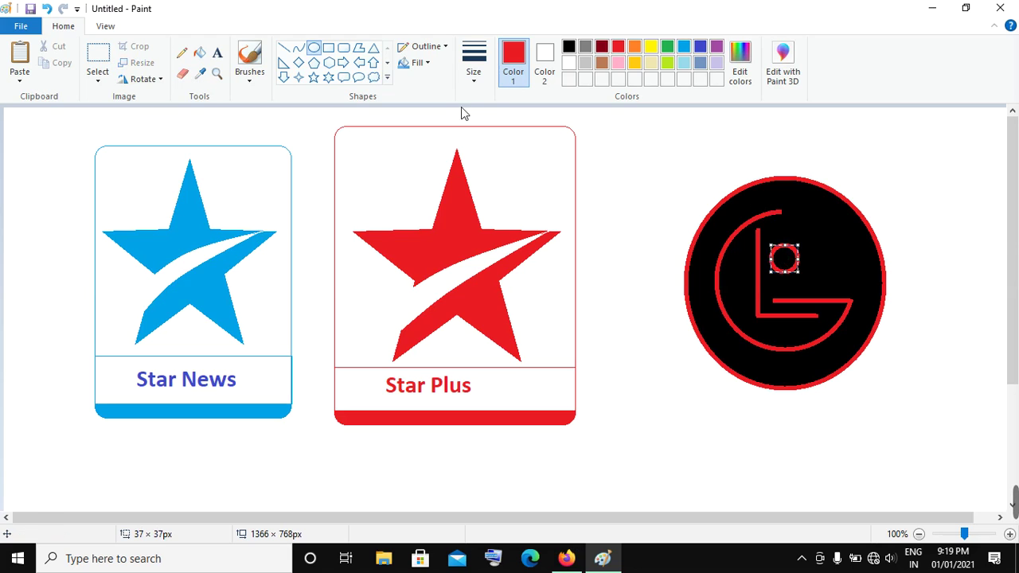
pyautogui.click(343, 49)
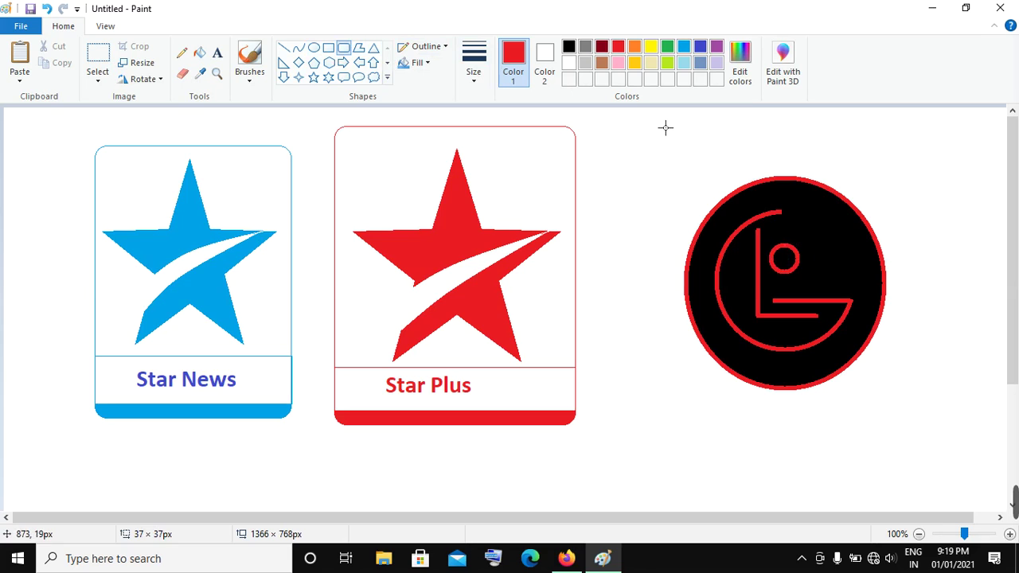
pyautogui.moveTo(665, 128); pyautogui.dragTo(751, 127)
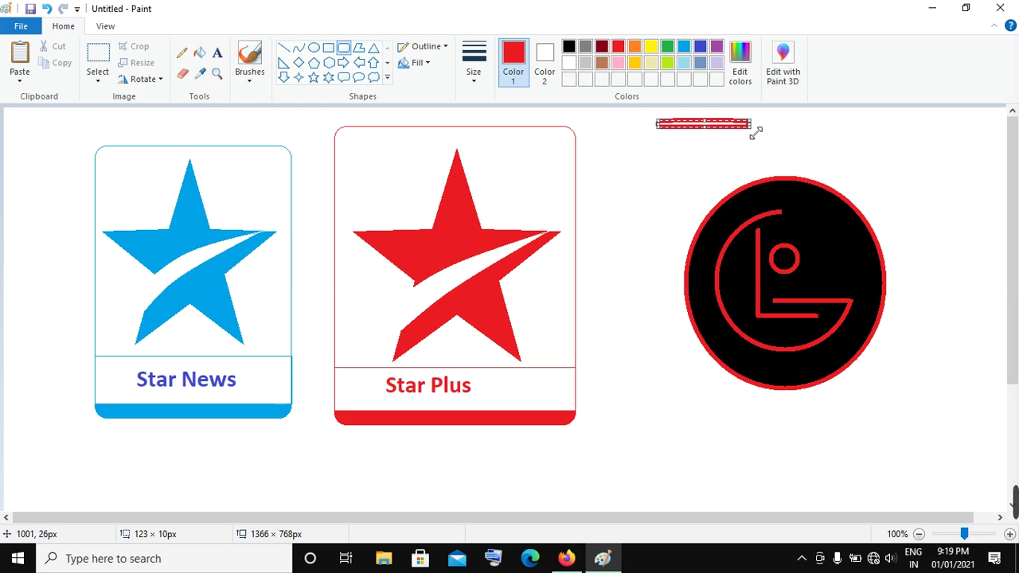
pyautogui.moveTo(755, 134); pyautogui.dragTo(916, 133)
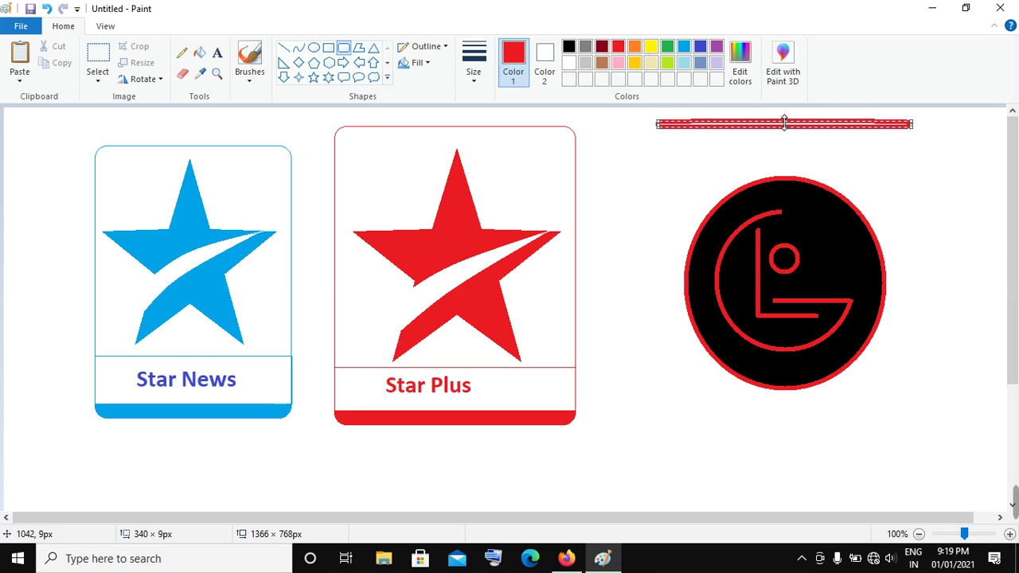
pyautogui.hotkey('ctrl', 'z')
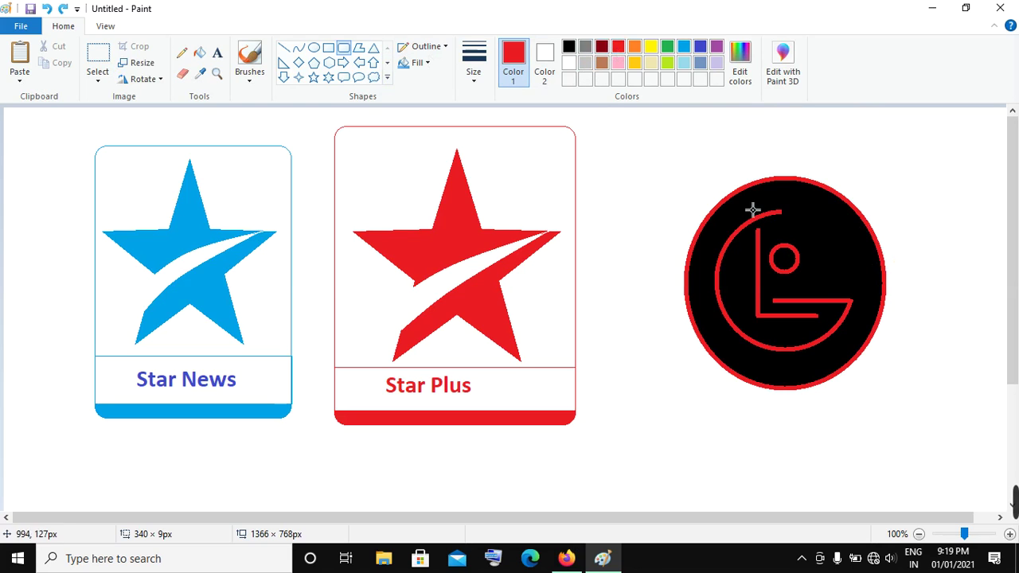
# - Draw a red rounded rectangle around the circular badge and resize it to about 344 × 422 px
pyautogui.moveTo(657, 135); pyautogui.dragTo(937, 466)
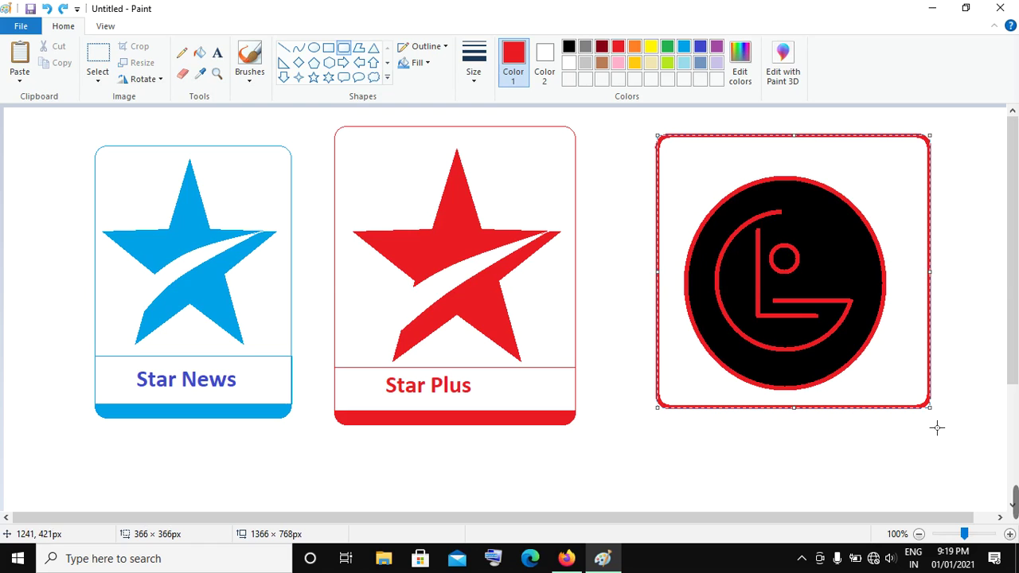
pyautogui.moveTo(932, 409); pyautogui.dragTo(919, 455)
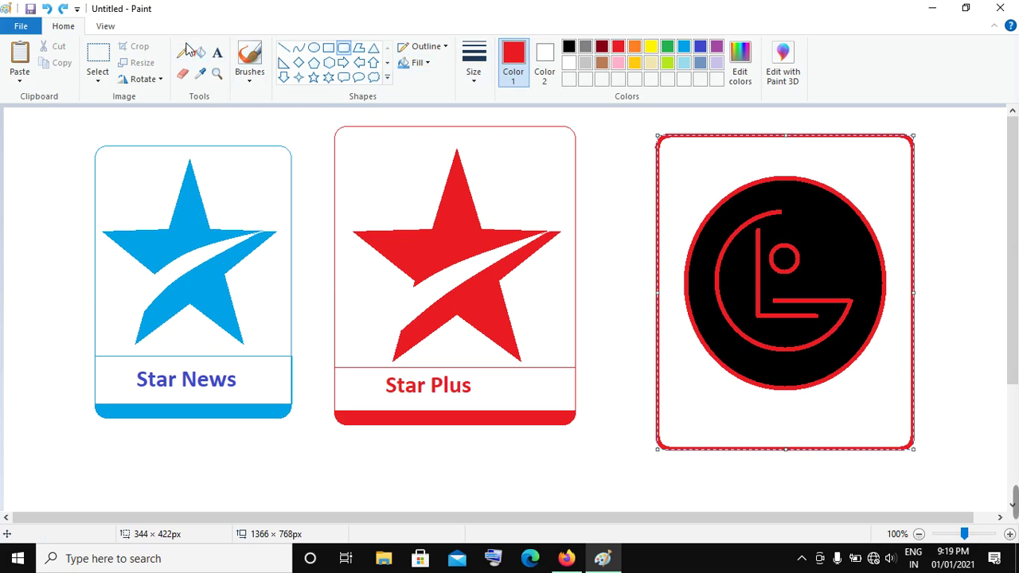
pyautogui.click(319, 119)
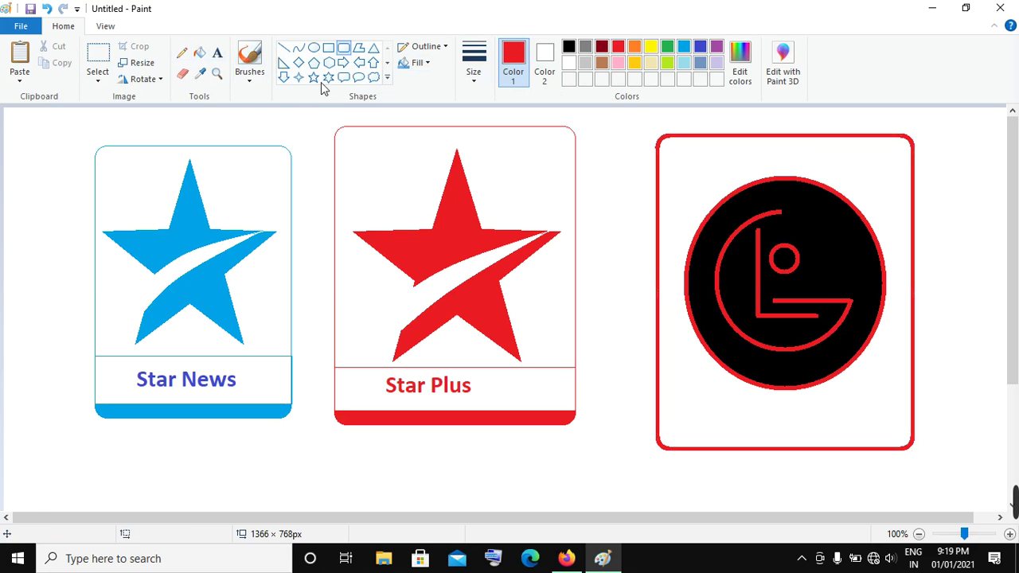
# - Recolour the G, the L and the small circle's outline white with the fill tool, undoing any misplaced fill
pyautogui.click(568, 63)
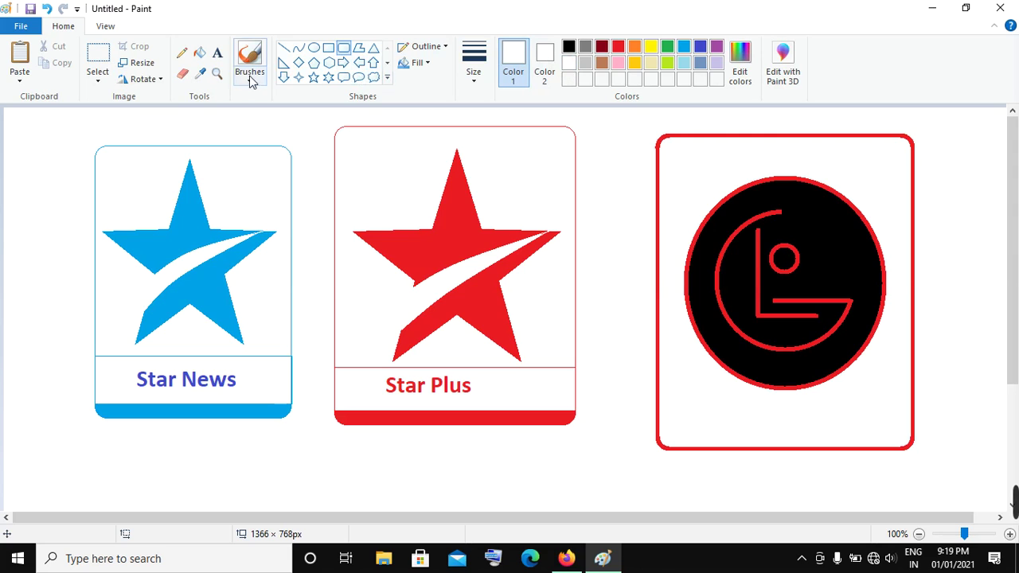
pyautogui.click(199, 53)
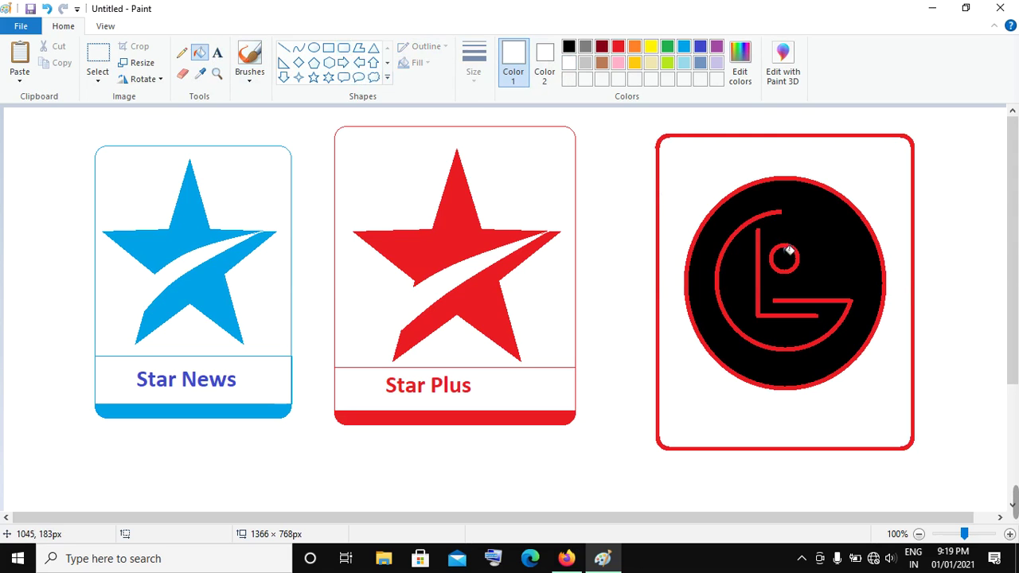
pyautogui.click(769, 214)
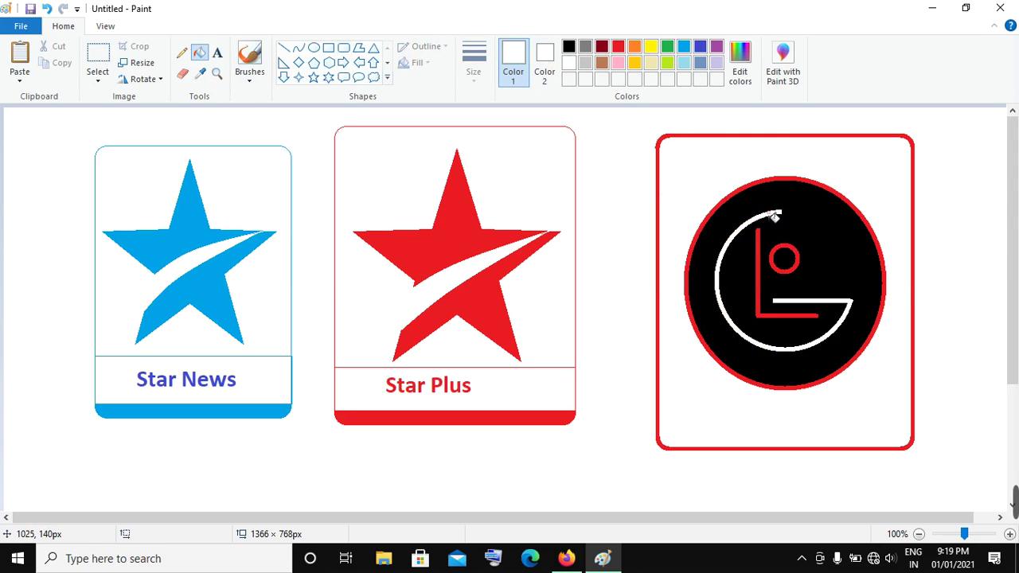
pyautogui.click(765, 265)
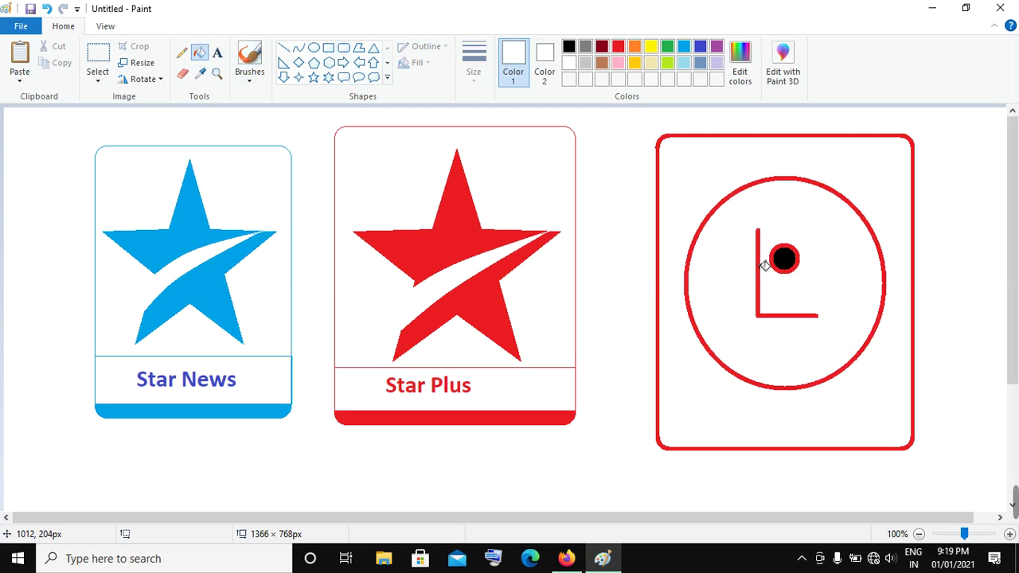
pyautogui.hotkey('ctrl', 'z')
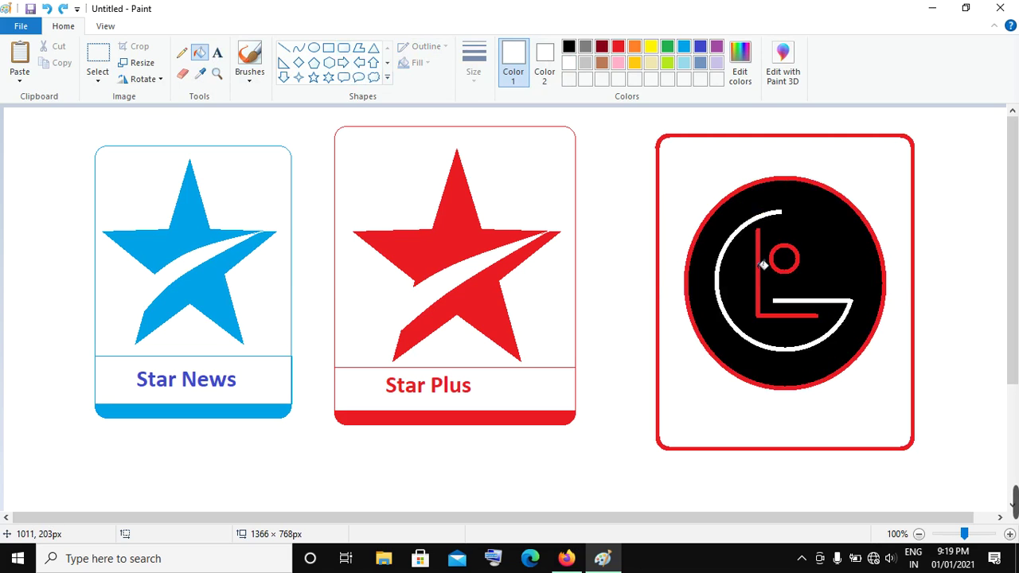
pyautogui.click(763, 265)
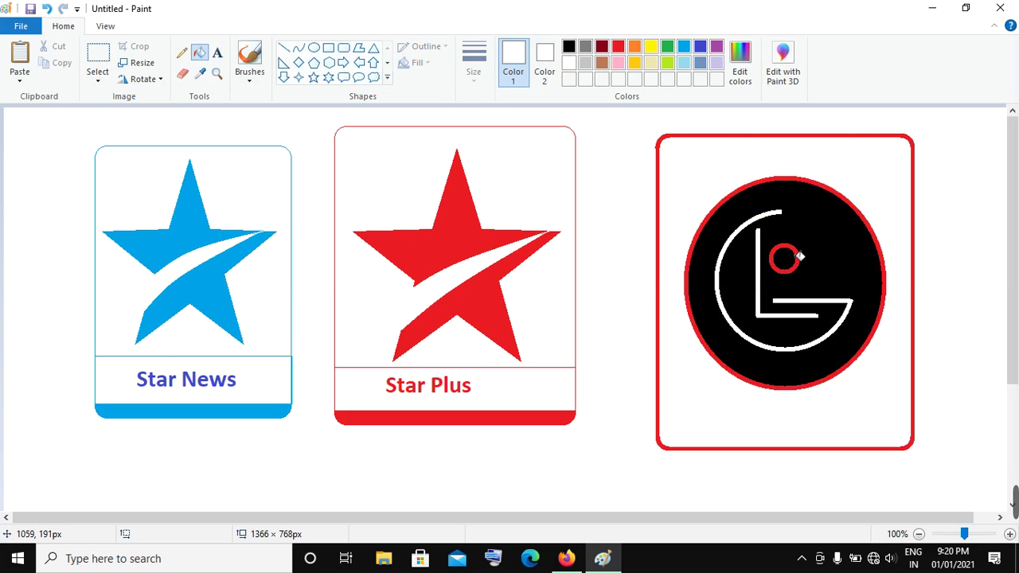
pyautogui.click(795, 257)
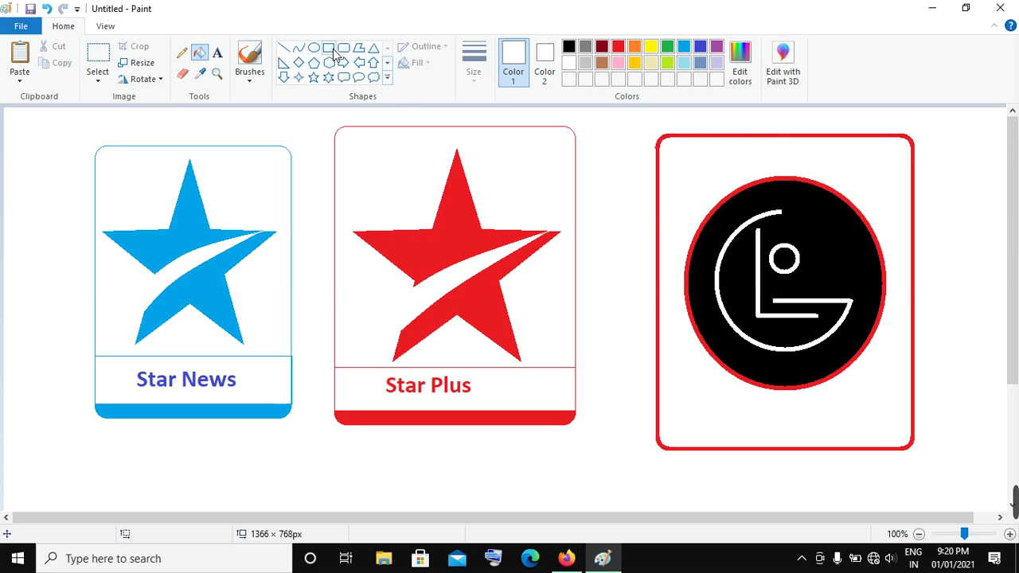
# - Recolour the badge's outer circle outline dark red, undoing any fill that lands on the surrounding frame area
pyautogui.click(602, 47)
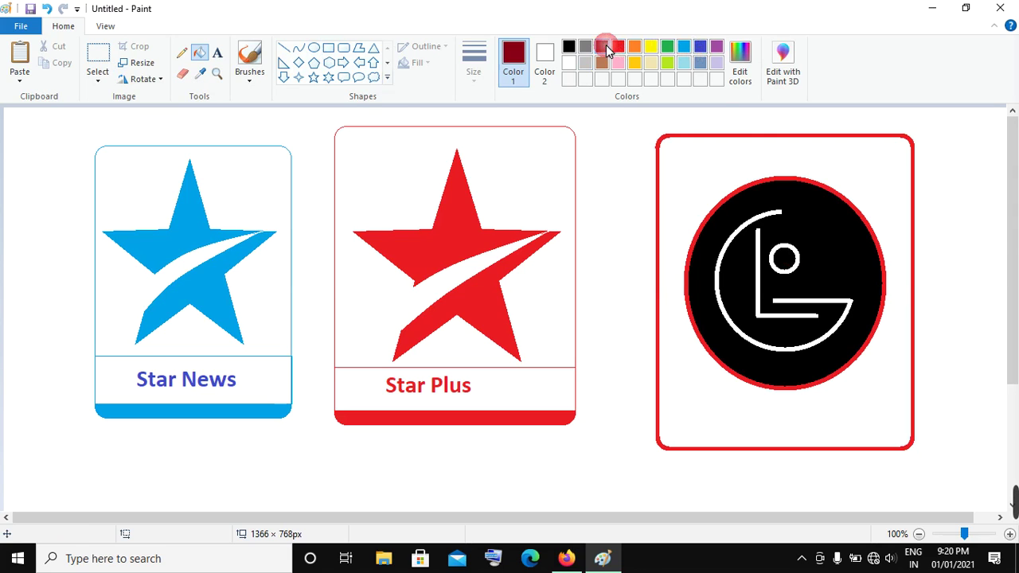
pyautogui.click(813, 180)
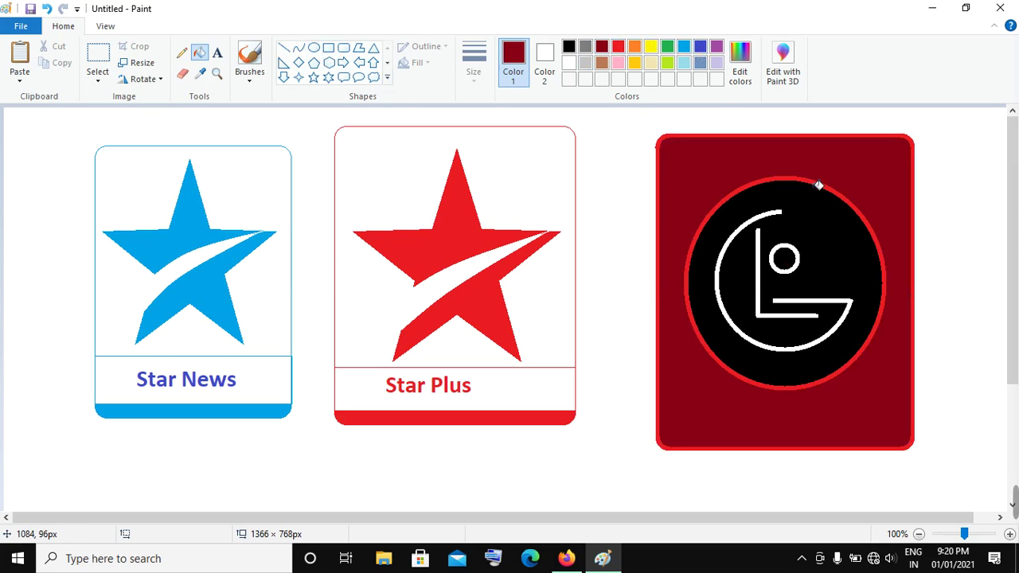
pyautogui.hotkey('ctrl', 'z')
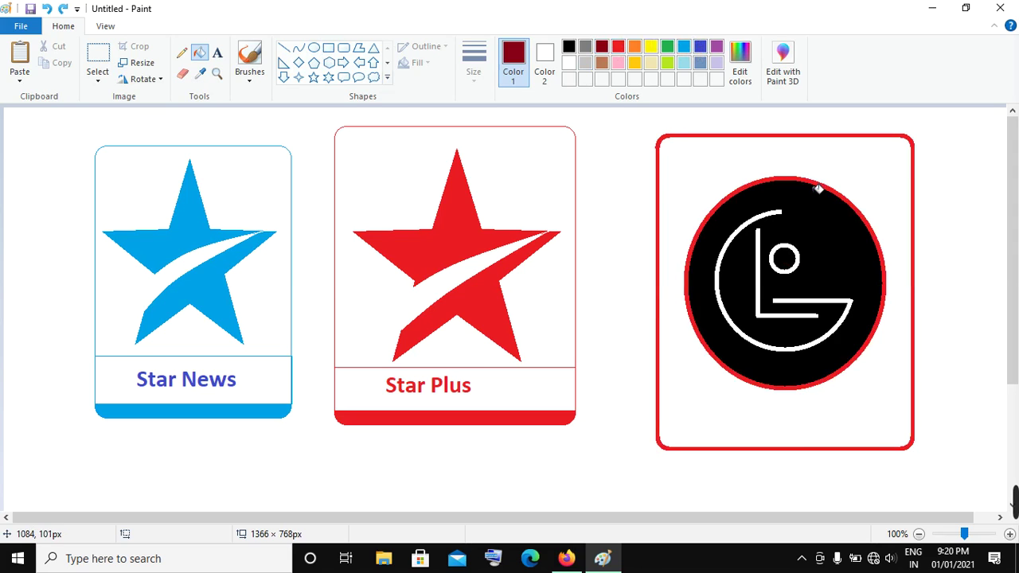
pyautogui.click(816, 184)
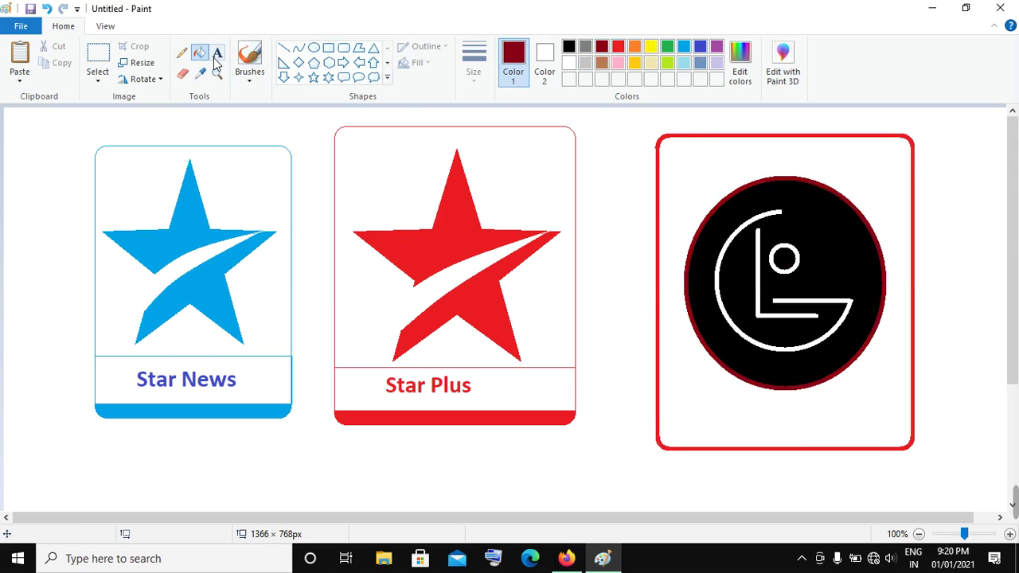
# - Fill the badge's black background and the inside of the small circle with red
pyautogui.click(618, 46)
pyautogui.click(819, 233)
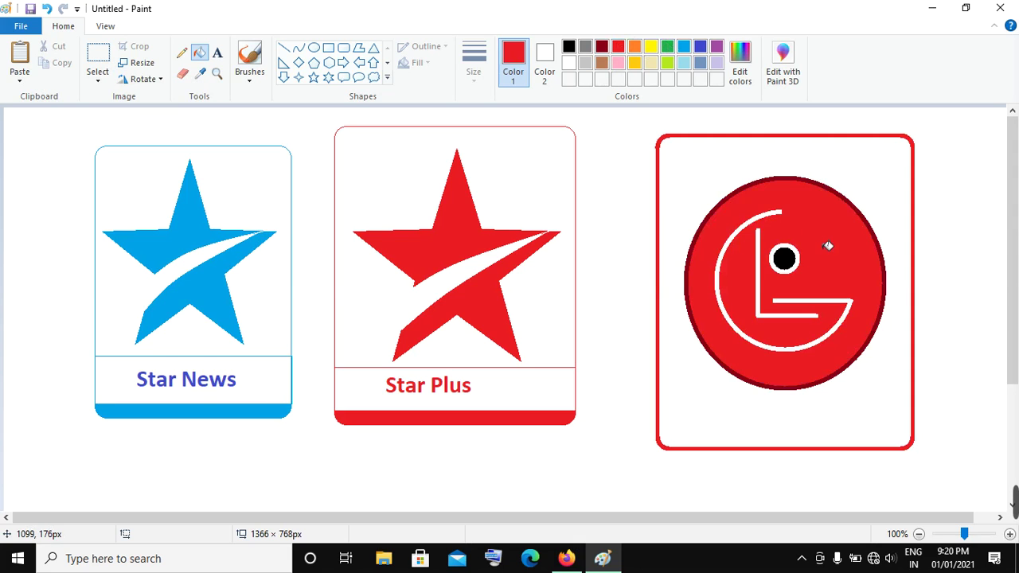
pyautogui.click(788, 264)
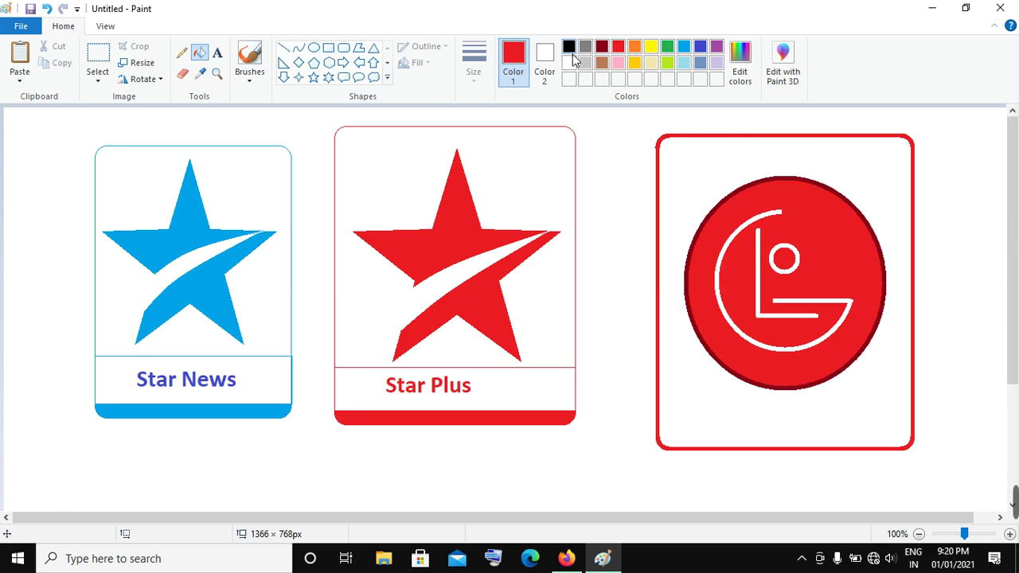
# - Try filling the badge background and the inside of the small circle with dark red, and undo both fills
pyautogui.click(601, 48)
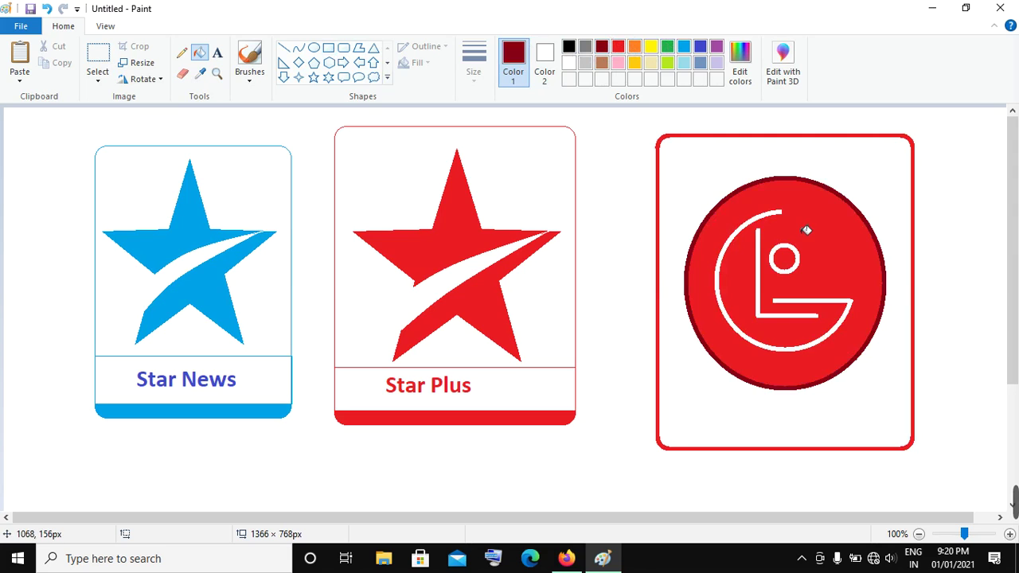
pyautogui.click(806, 230)
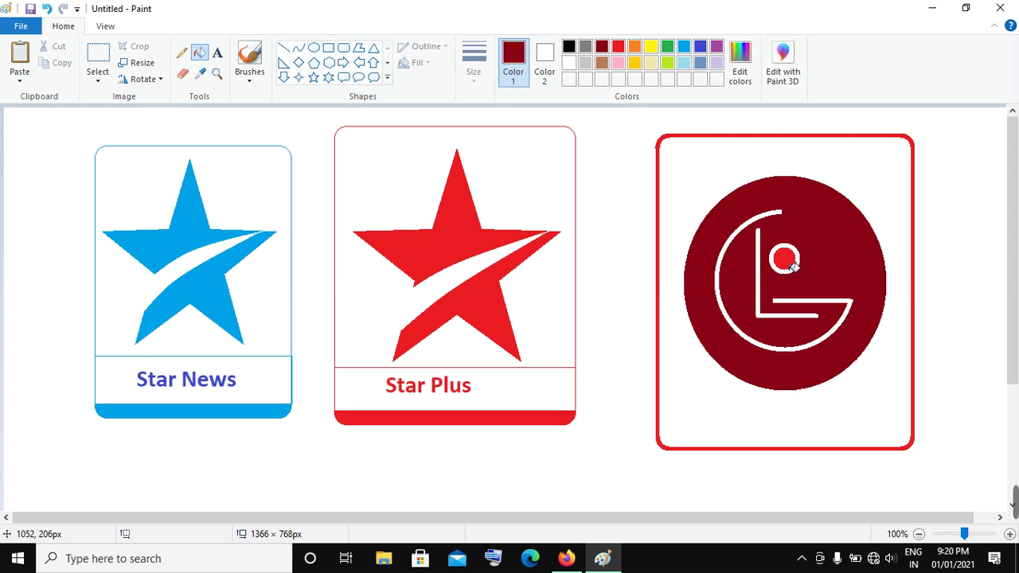
pyautogui.click(788, 263)
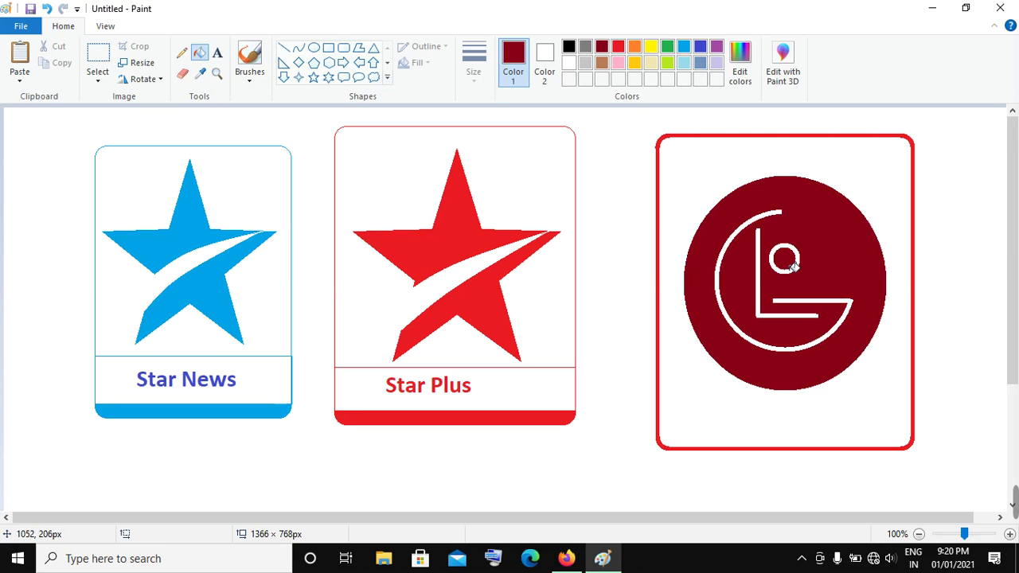
pyautogui.hotkey('ctrl', 'z')
pyautogui.hotkey('ctrl', 'z')
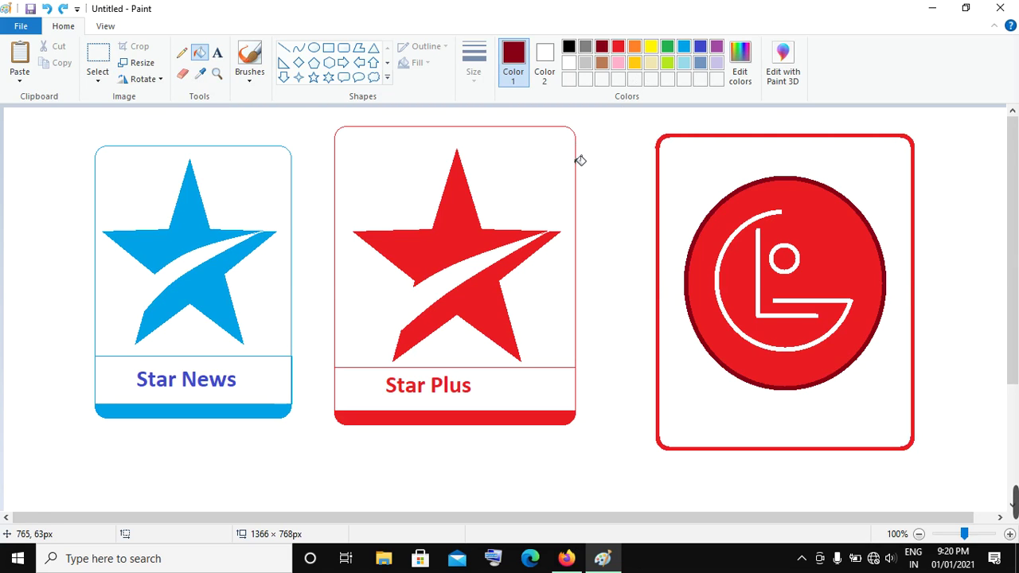
# - Try to save the drawing as a PNG named logo on the Desktop while closing it, and dismiss the message
pyautogui.hotkey('alt', 'F4')
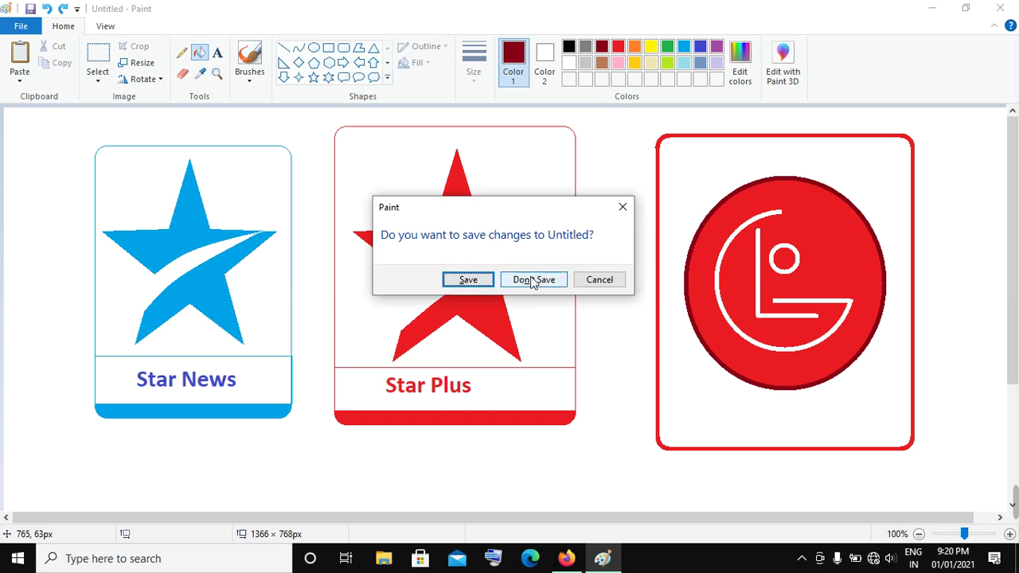
pyautogui.click(467, 284)
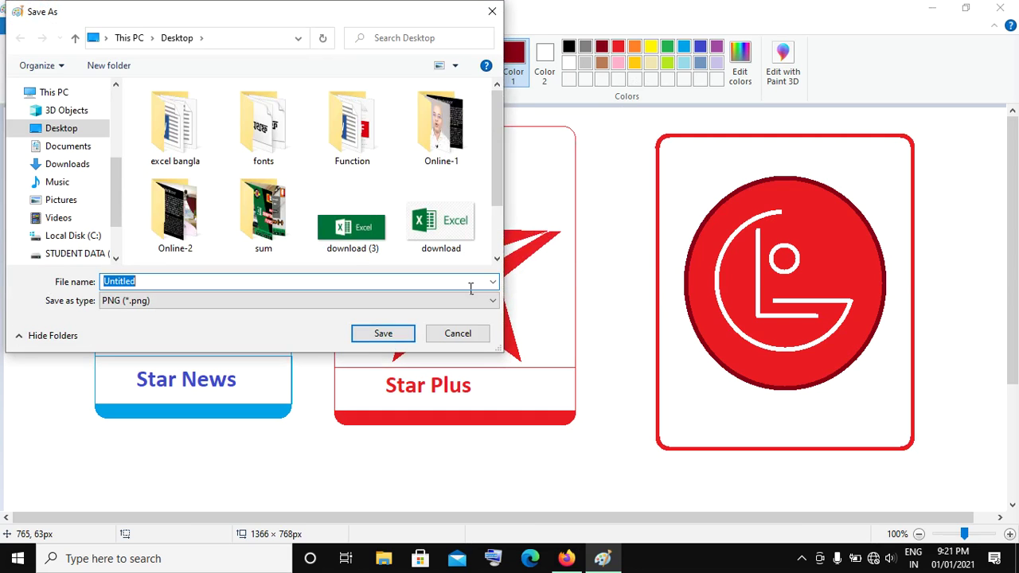
pyautogui.press('BackSpace')
pyautogui.press('Return')
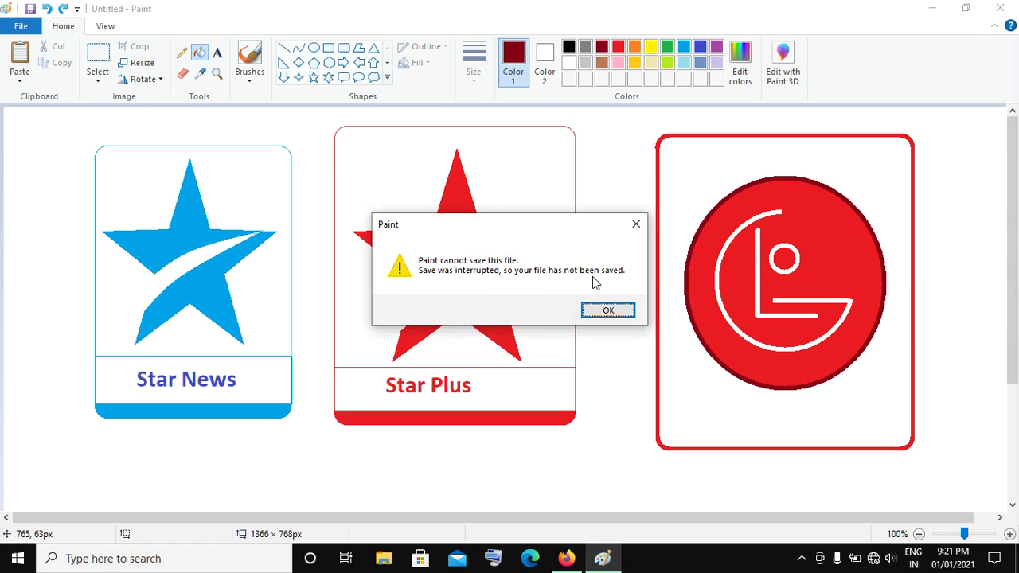
pyautogui.click(636, 223)
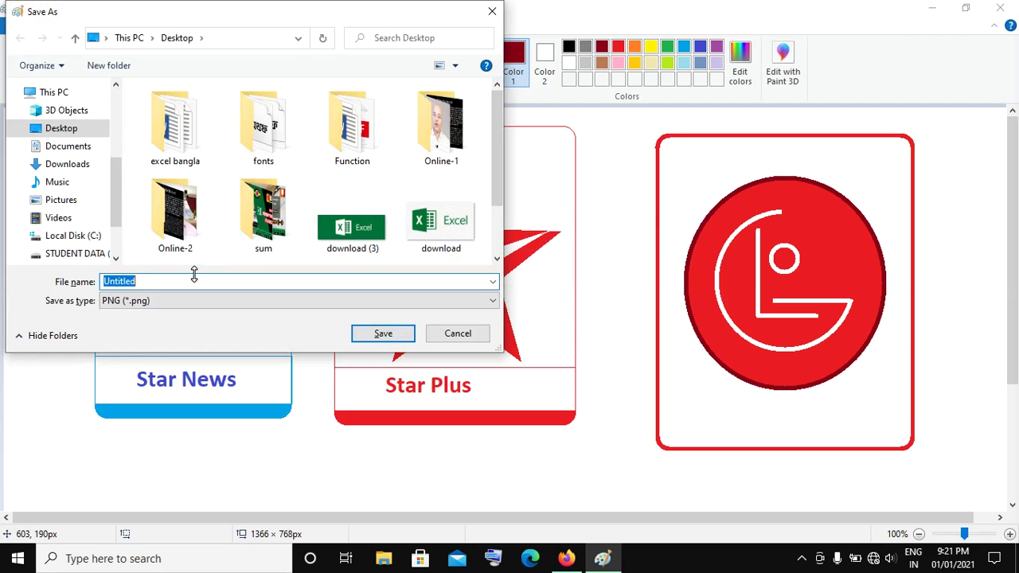
# - Try to save the drawing on the Desktop as a PNG named logo1
pyautogui.write('logo1')
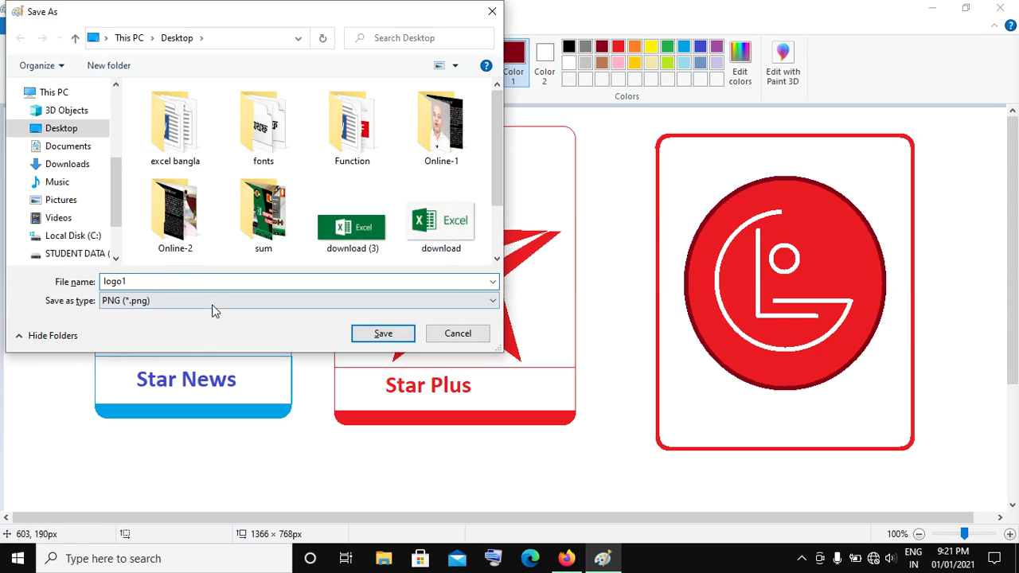
pyautogui.click(379, 334)
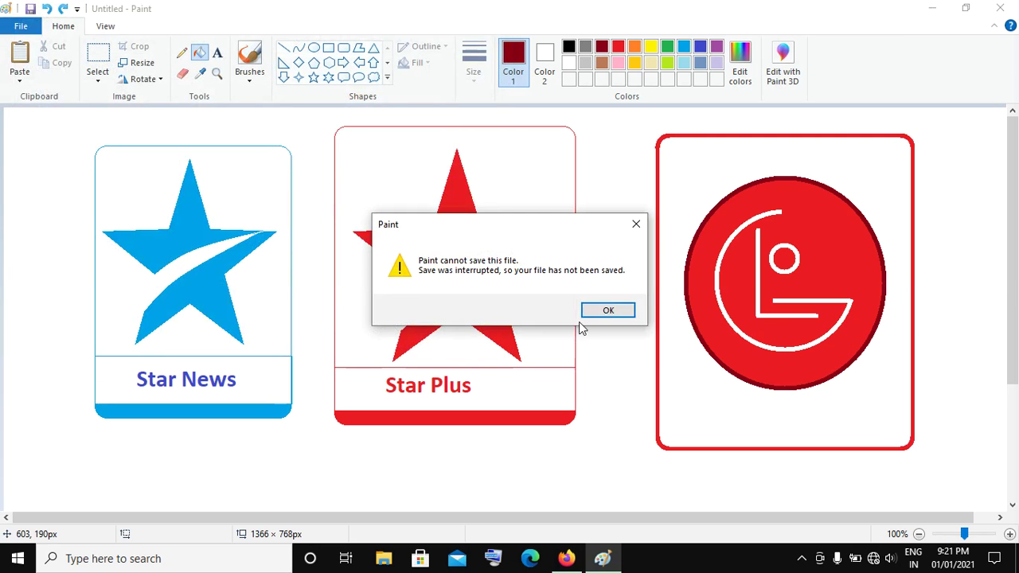
pyautogui.click(607, 310)
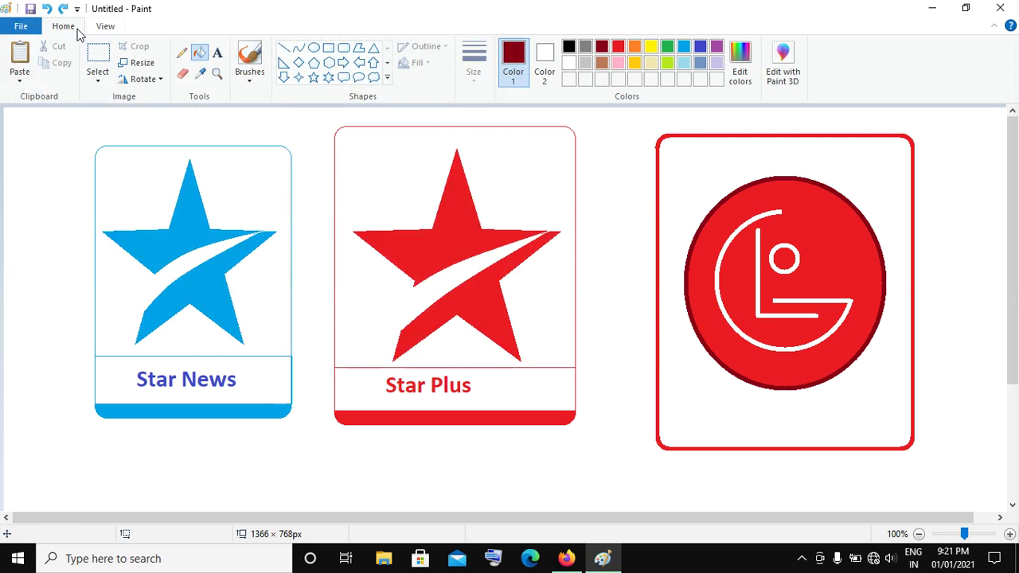
# - Try to save the drawing as the PNG file Untitled in the Desktop's Function folder
pyautogui.click(36, 28)
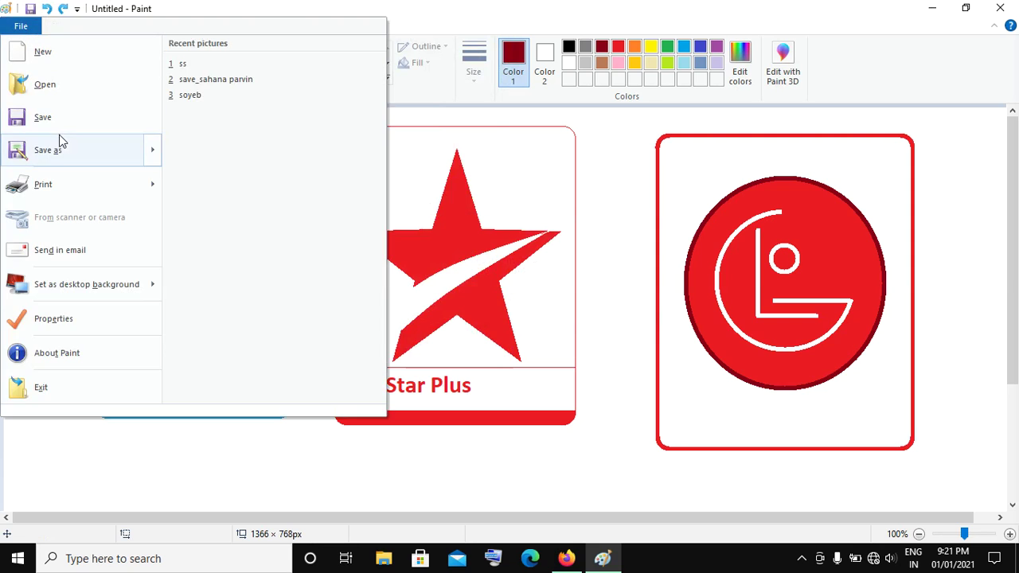
pyautogui.click(60, 152)
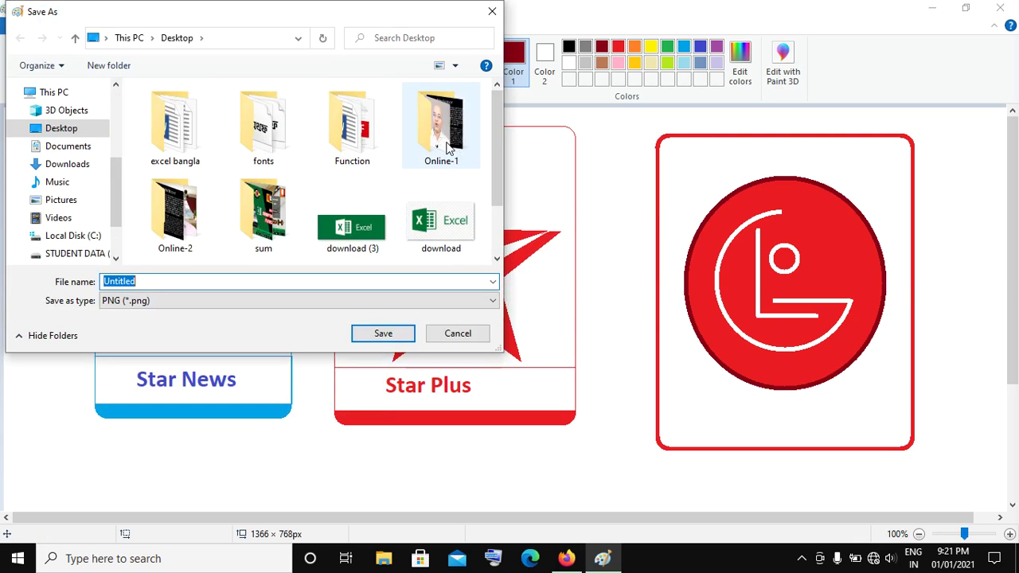
pyautogui.click(352, 154)
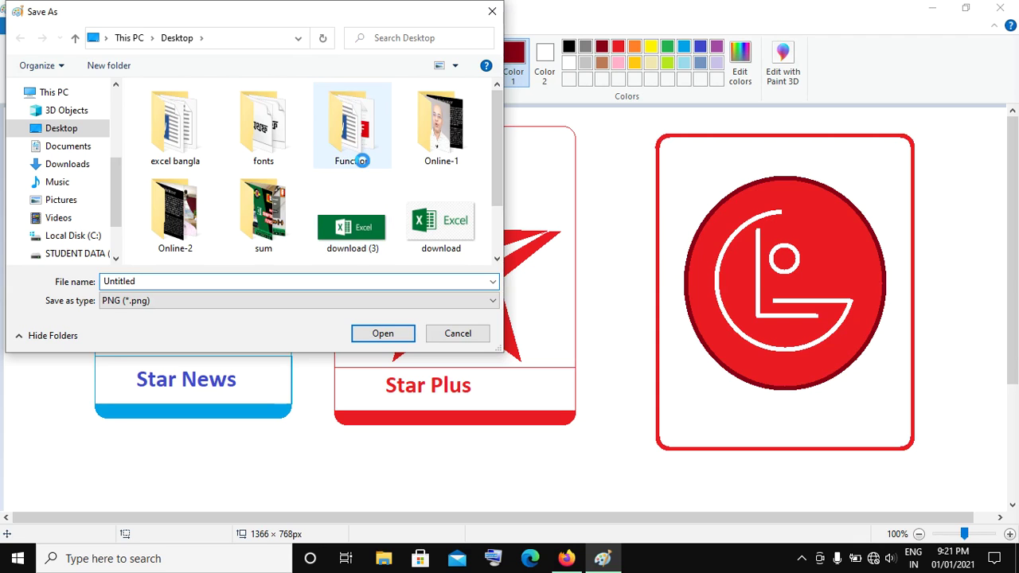
pyautogui.doubleClick(352, 154)
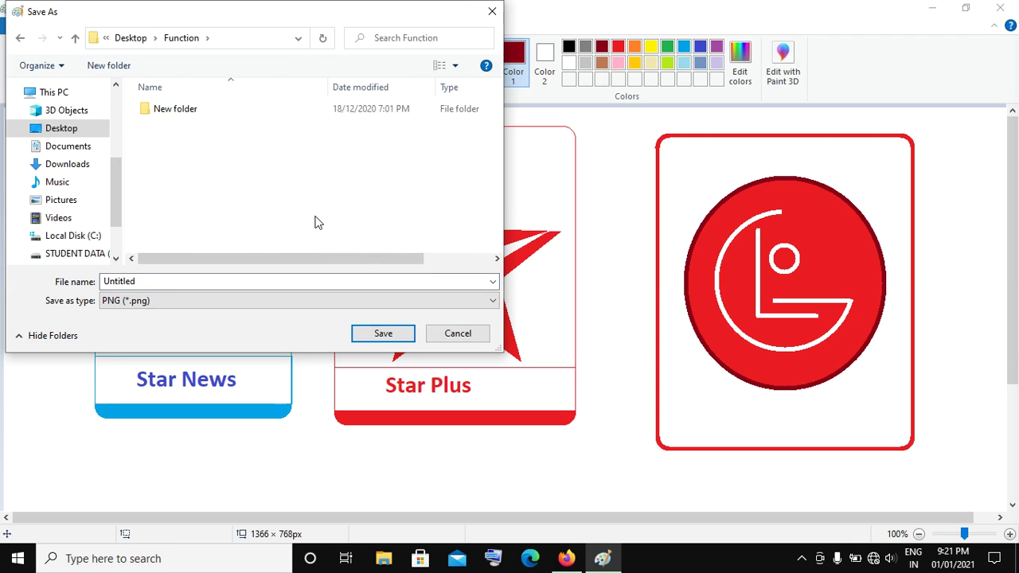
pyautogui.click(383, 333)
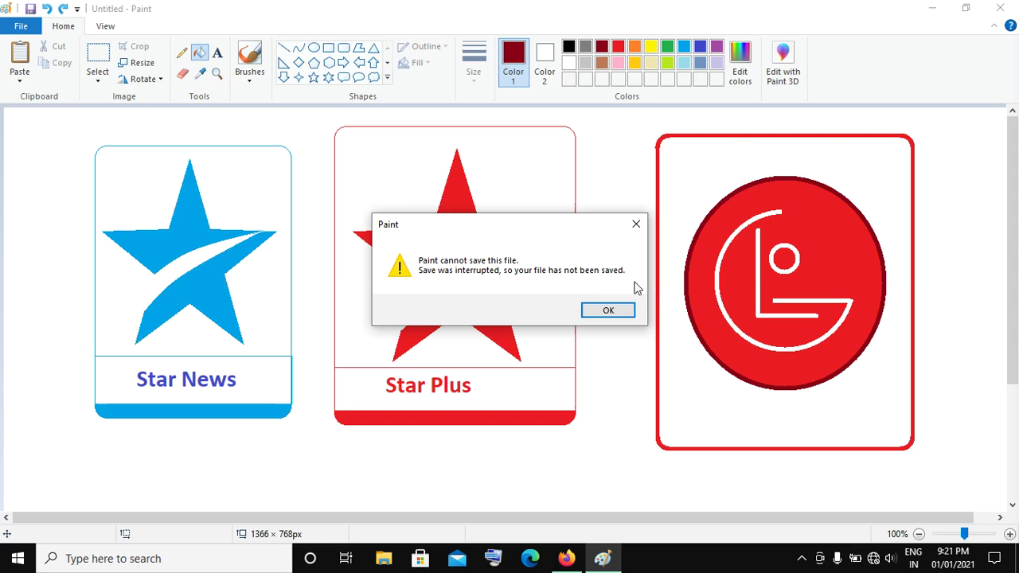
pyautogui.click(610, 314)
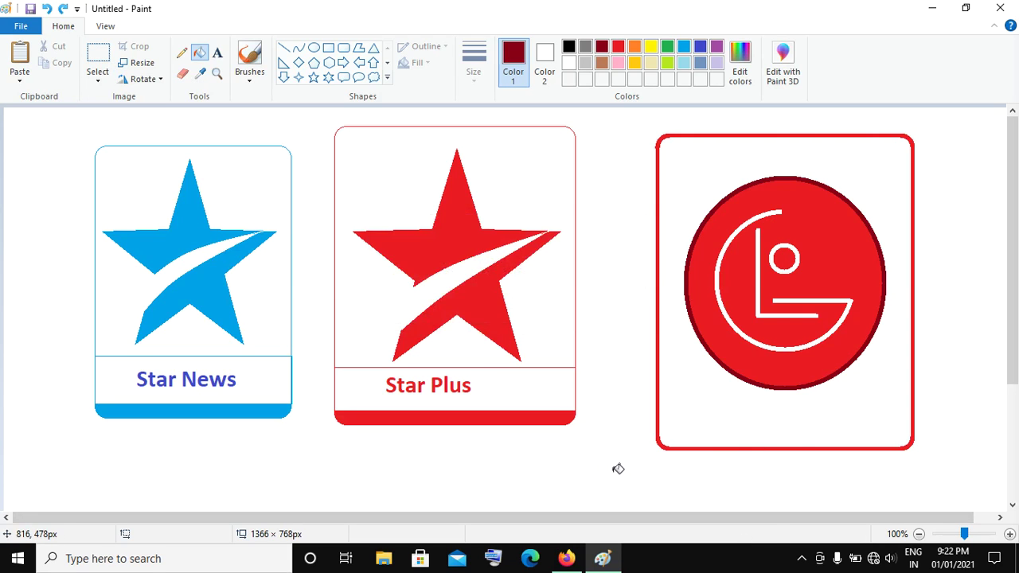
# - Close the drawing without saving the changes
pyautogui.click(1009, 7)
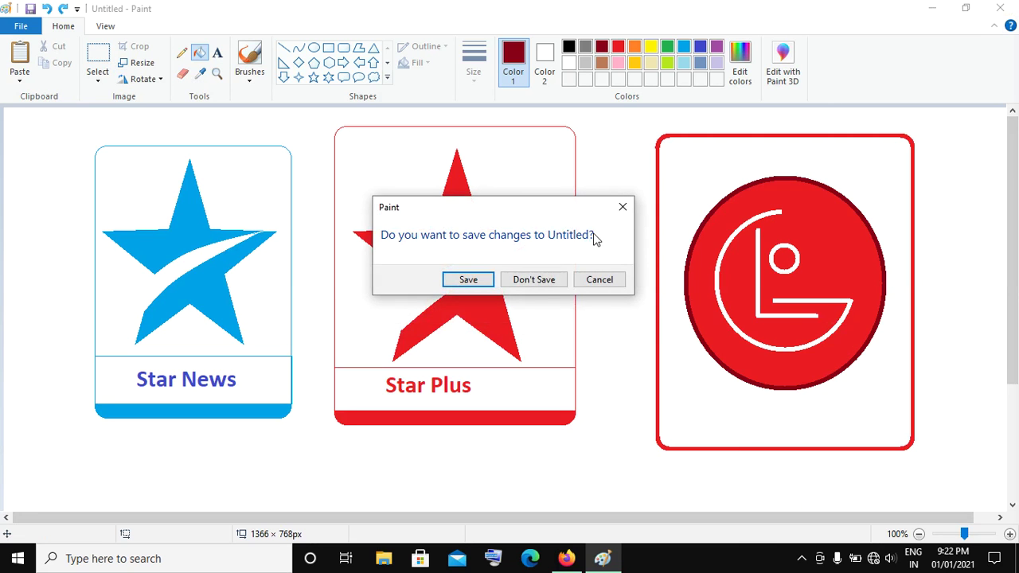
pyautogui.click(525, 279)
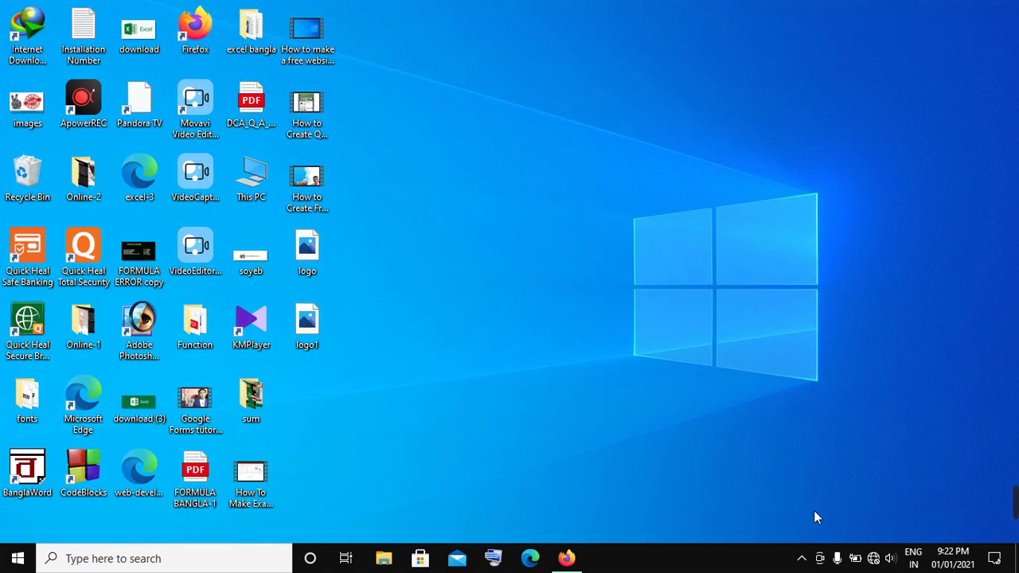
pyautogui.click(801, 557)
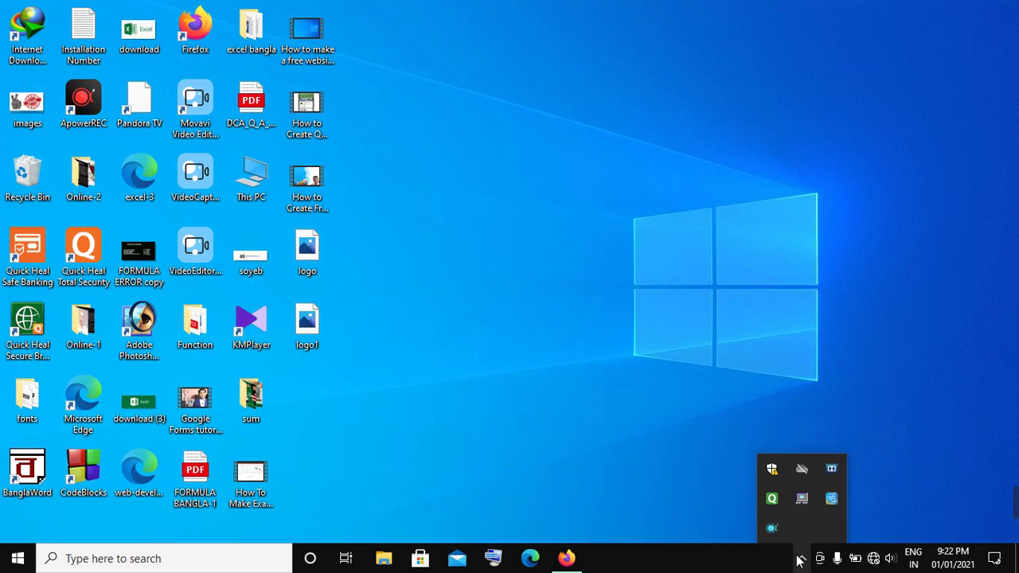
pyautogui.click(771, 528)
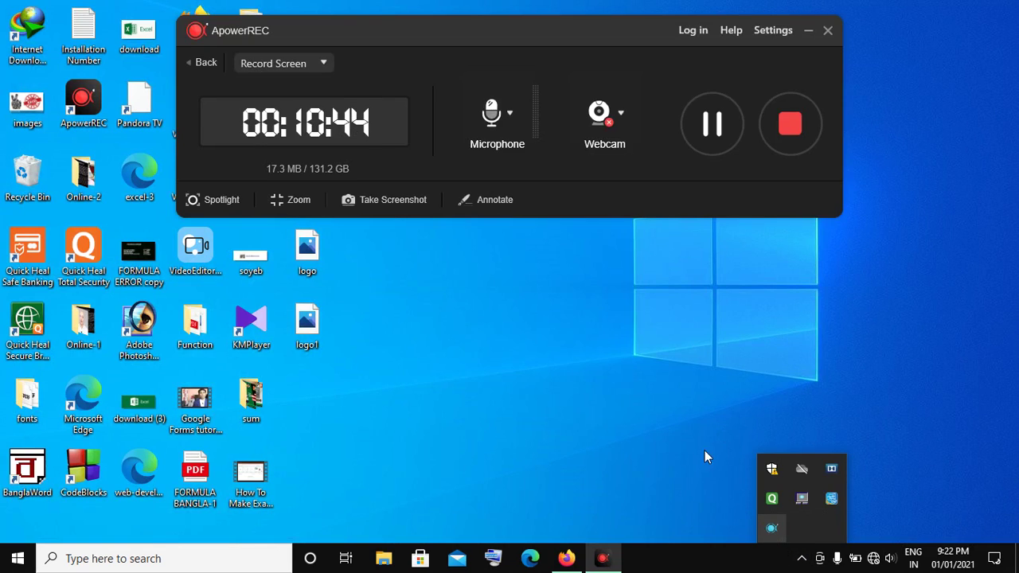